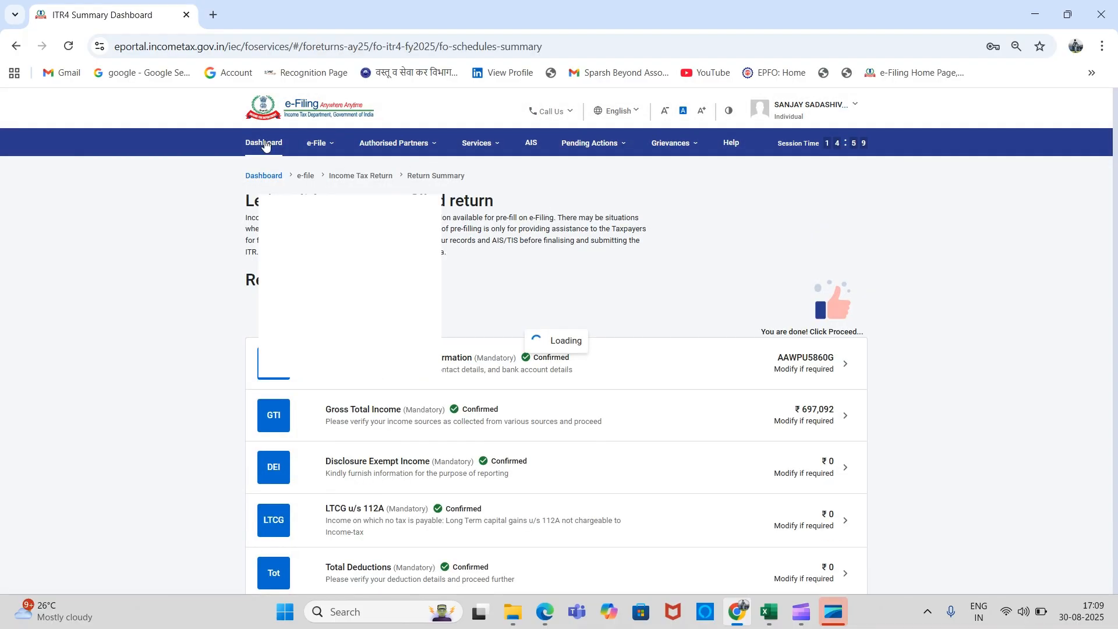
Resume the saved ITR-4 draft for assessment year 2025-26 from the dashboard in online filing mode and accept the pre-filled data notice
left_click(264, 143)
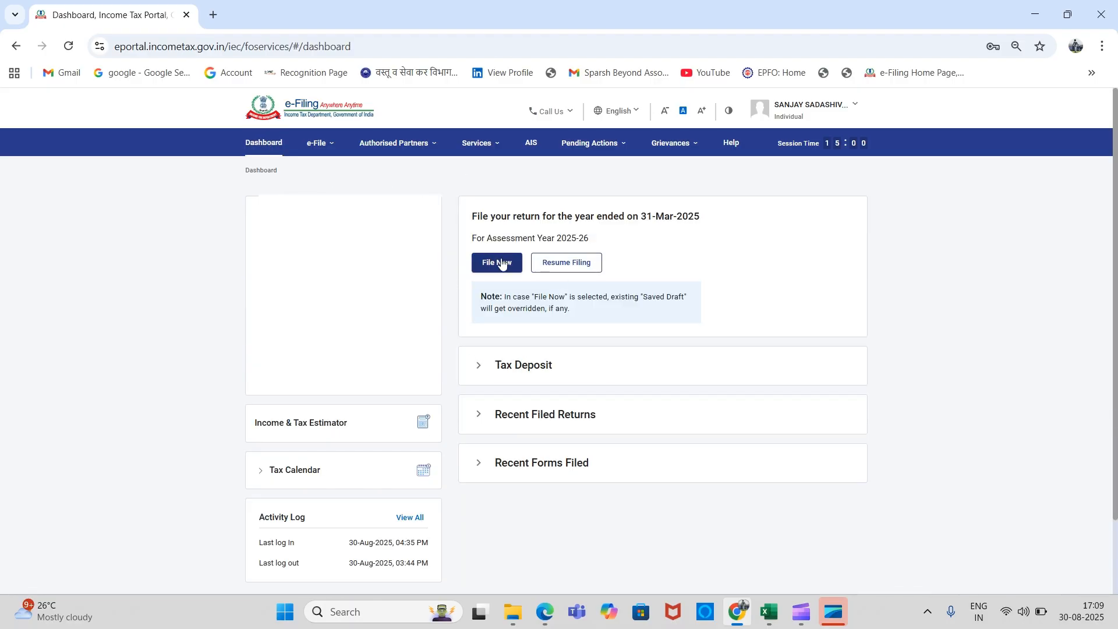
left_click(502, 263)
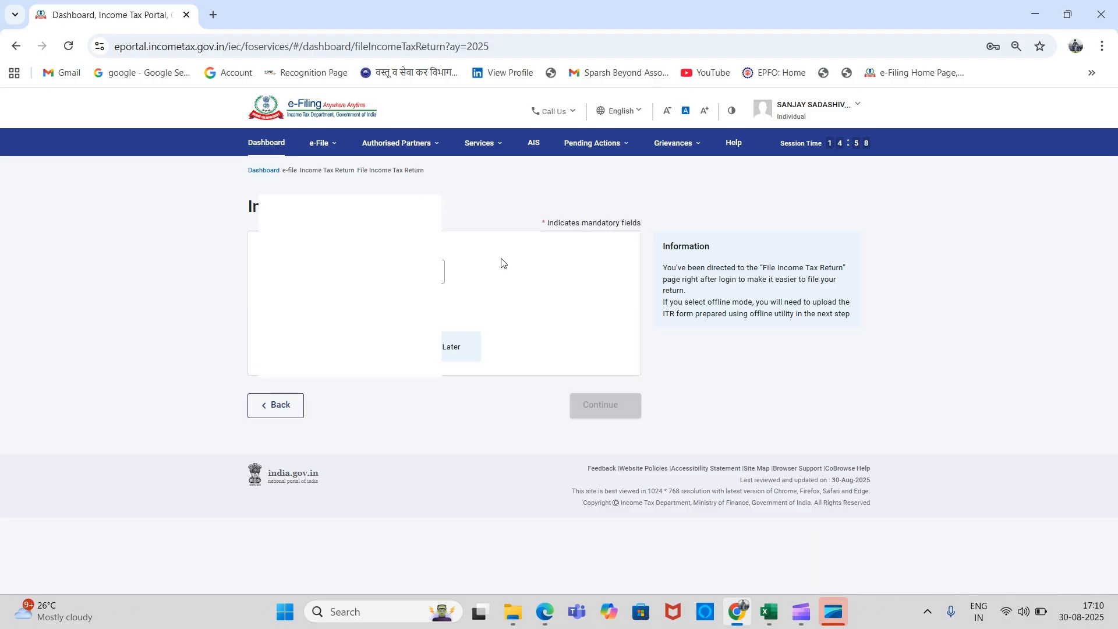
left_click(287, 315)
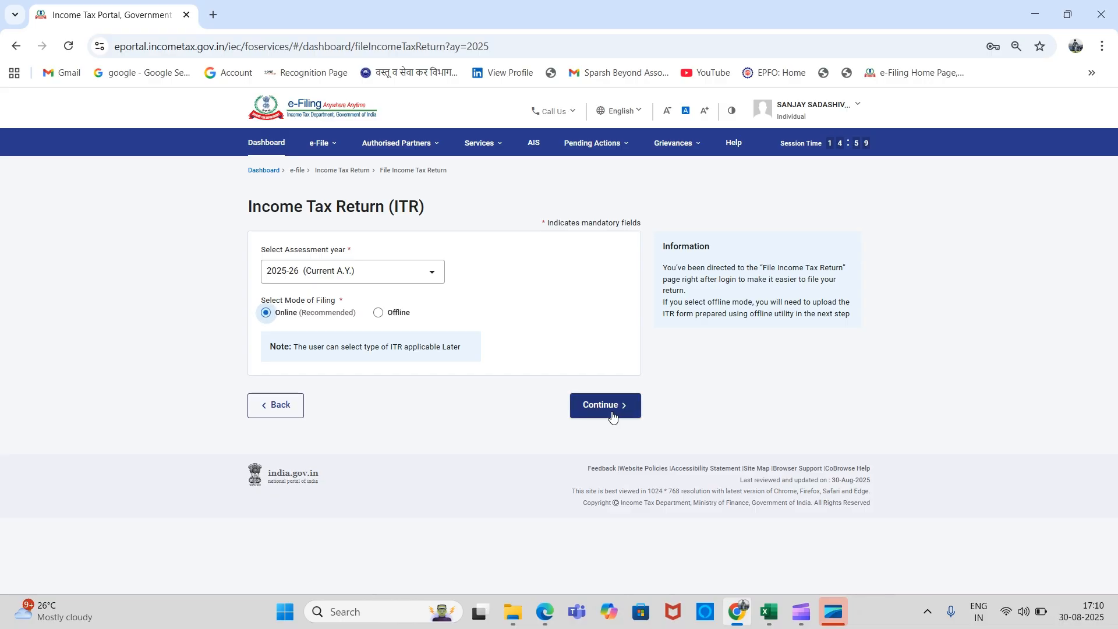
left_click(620, 414)
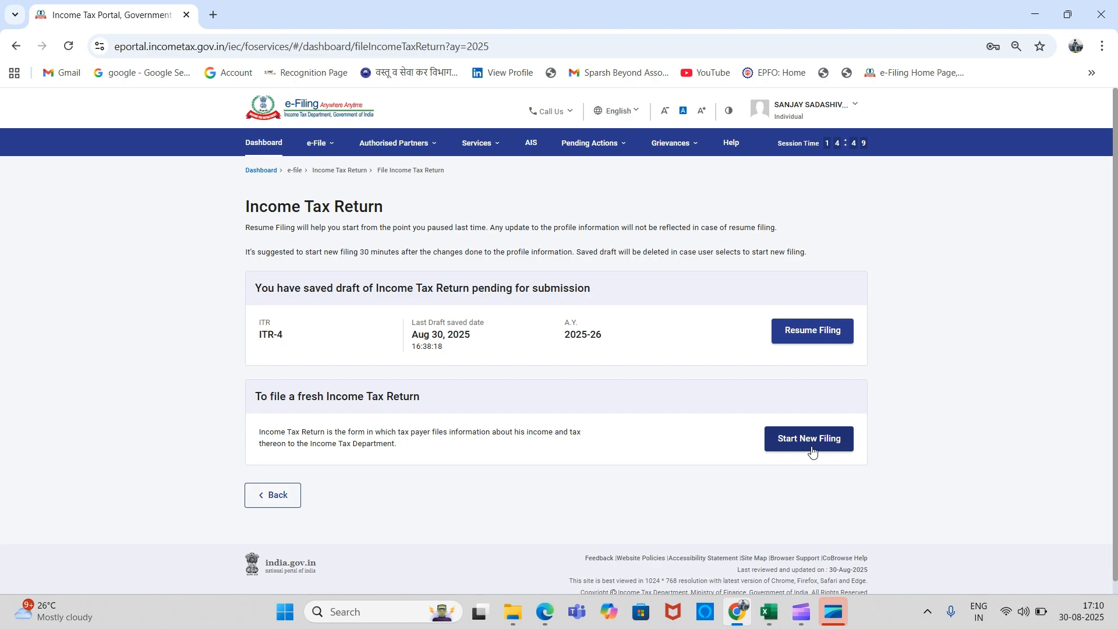
left_click(807, 339)
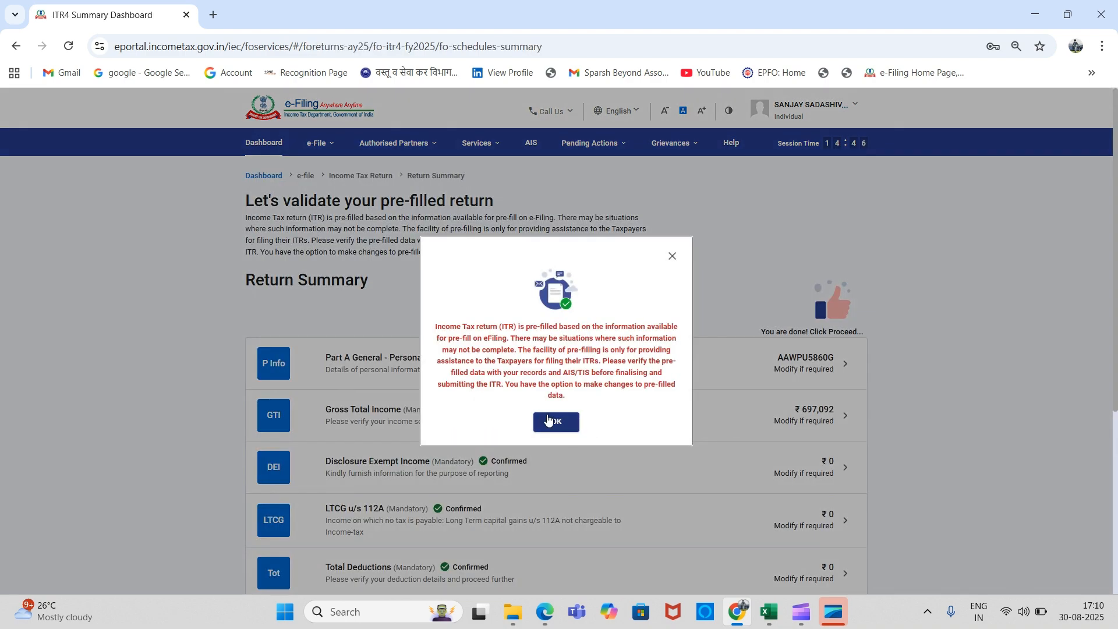
left_click(550, 420)
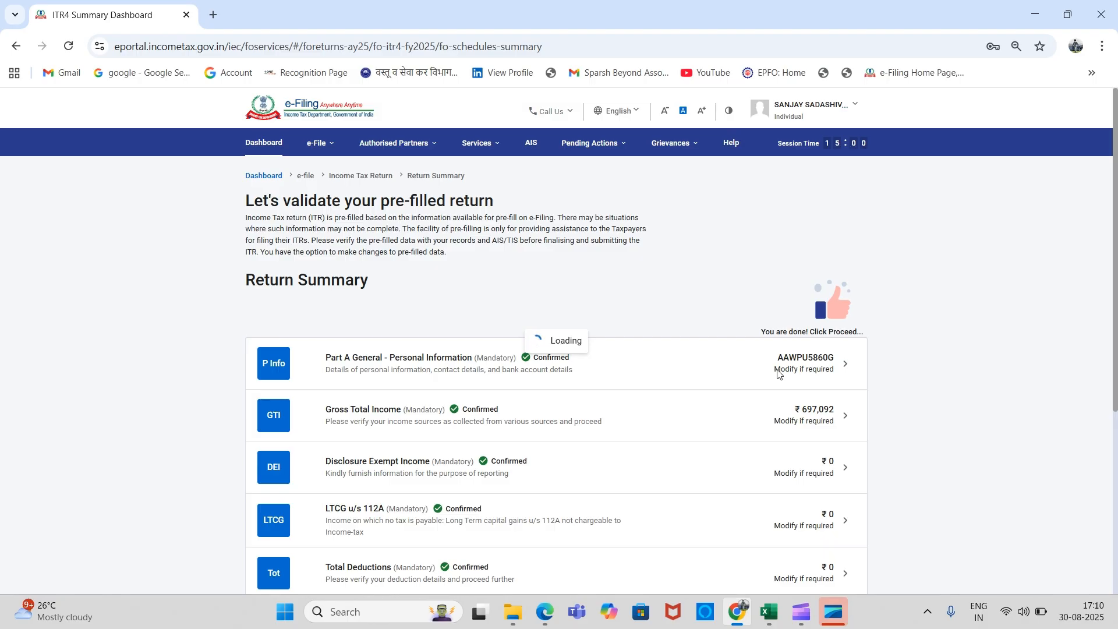
Open Part A General - Personal Information and examine the filing section, the new tax regime opt-out answers and the Form 10-IEA filing details
scroll(778, 374, "down", 2)
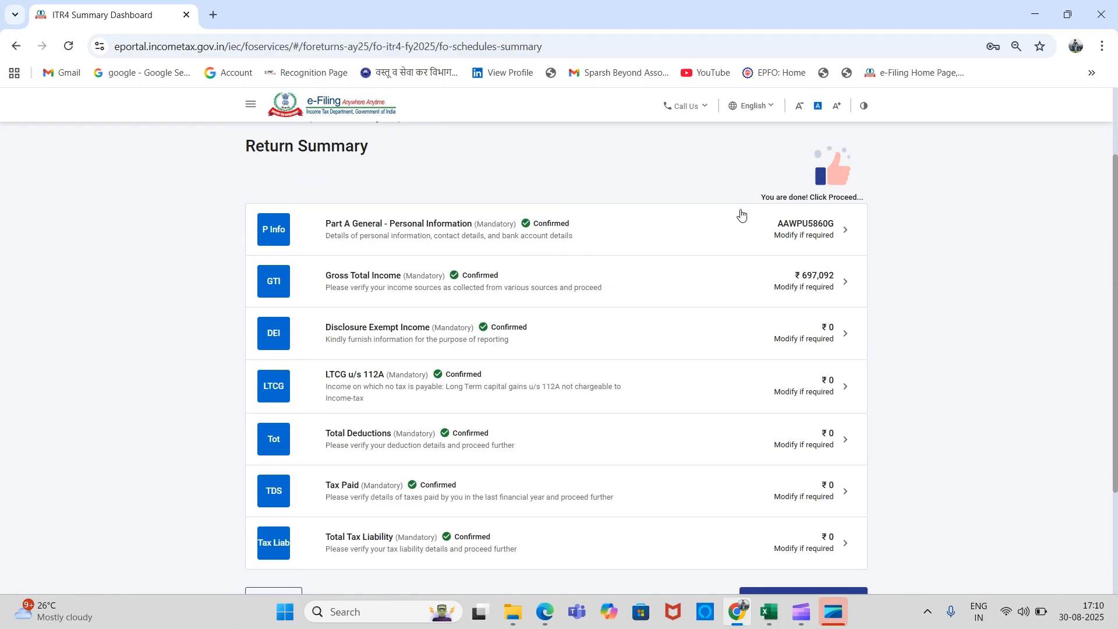
left_click(744, 227)
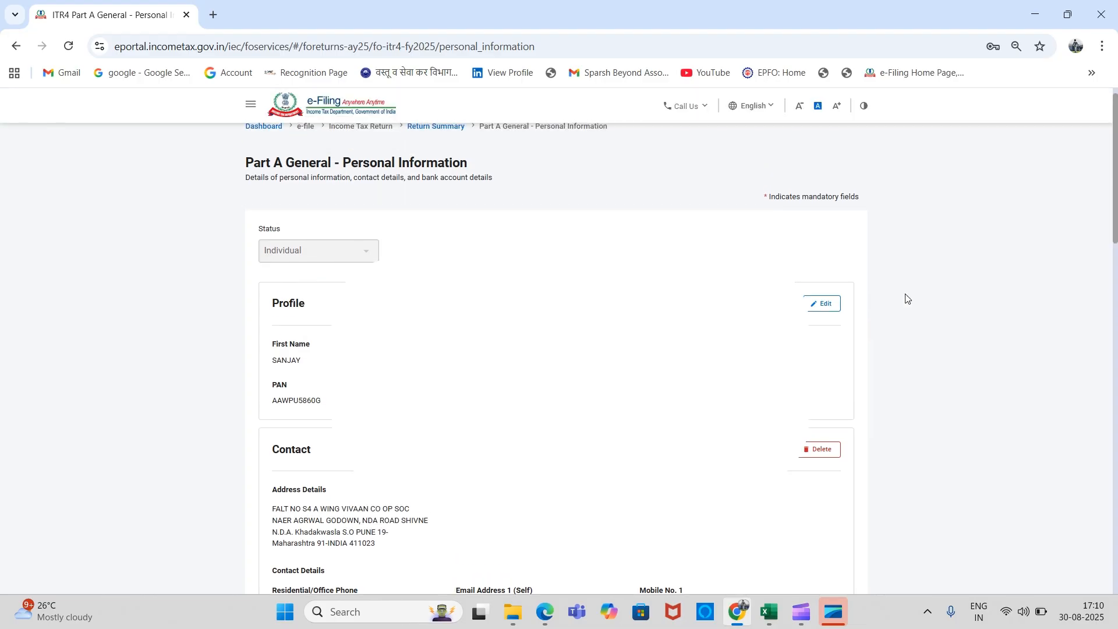
left_click_drag(1117, 221, 1117, 402)
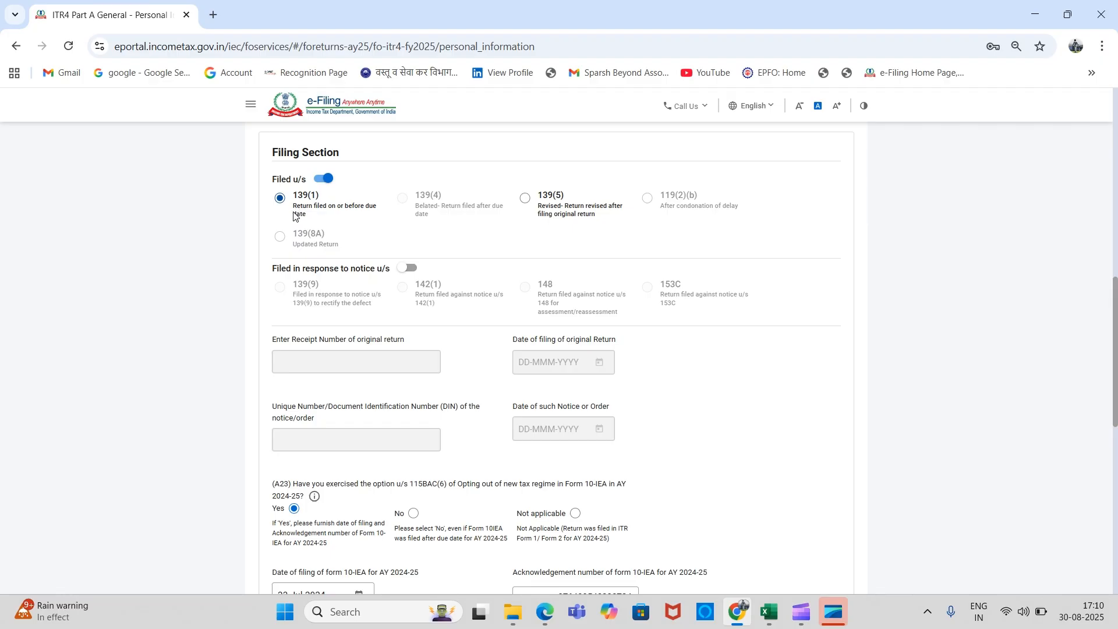
left_click_drag(1116, 344, 1117, 420)
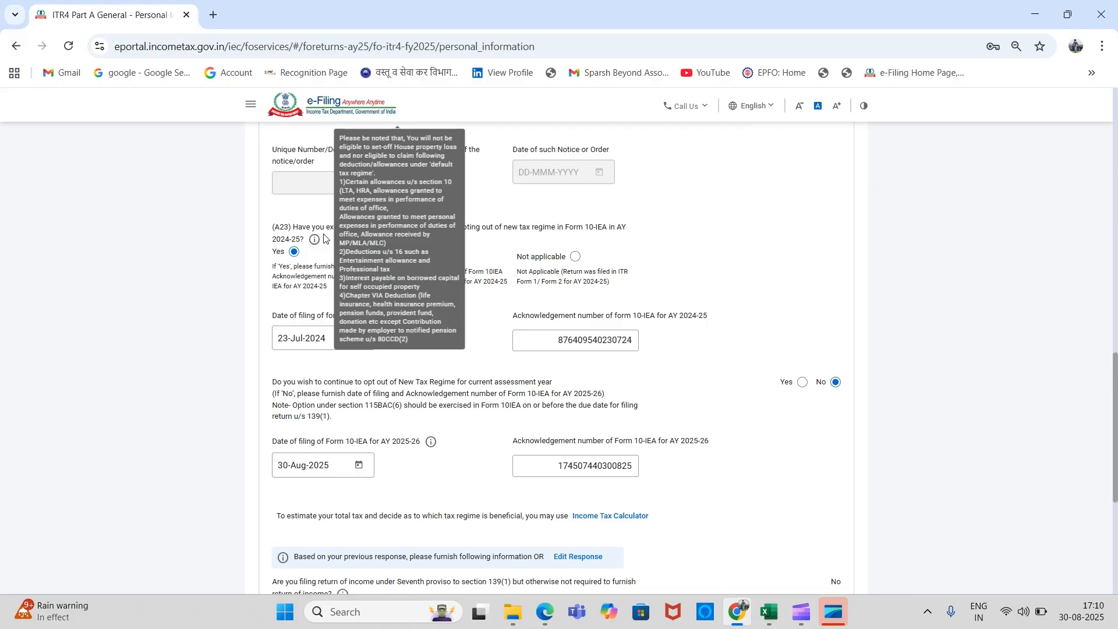
double_click(300, 227)
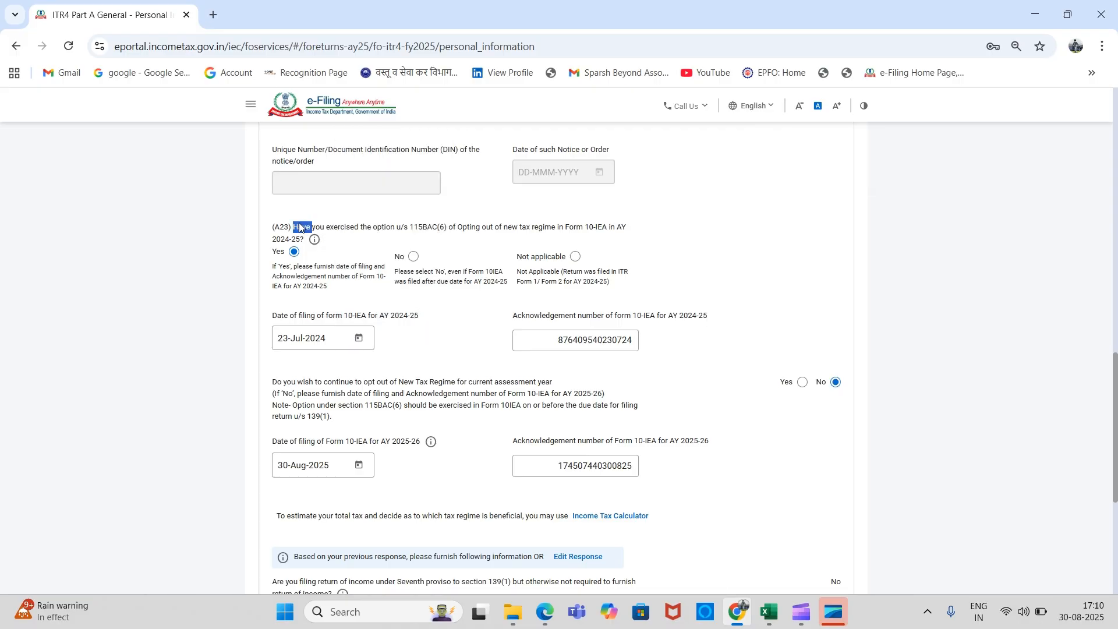
double_click(319, 228)
mouse_move(316, 240)
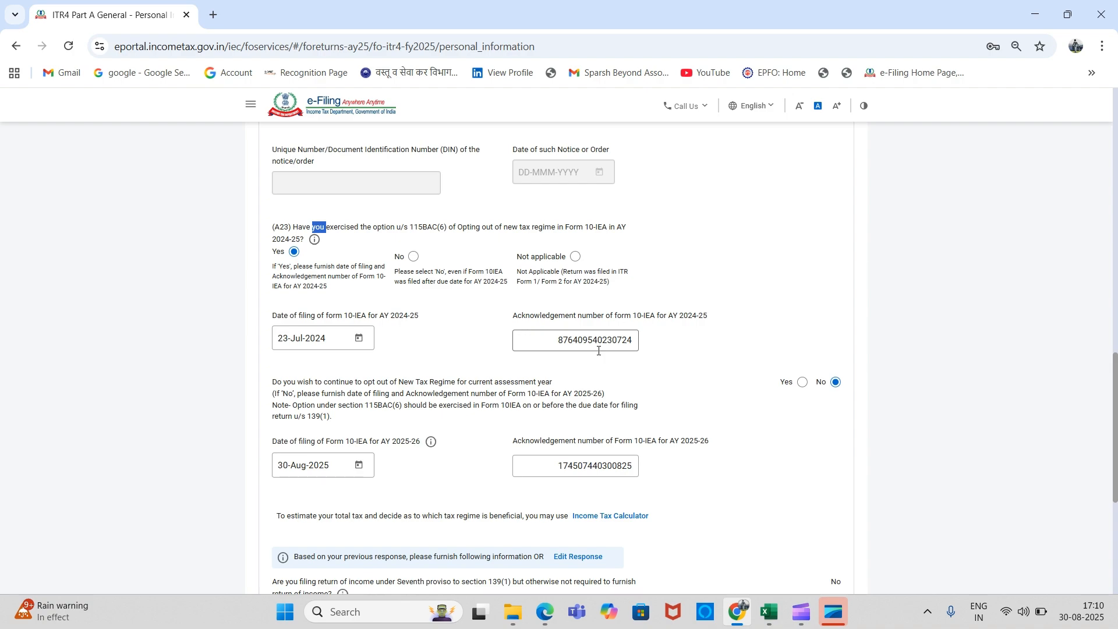
left_click(655, 362)
left_click_drag(1116, 402, 1116, 431)
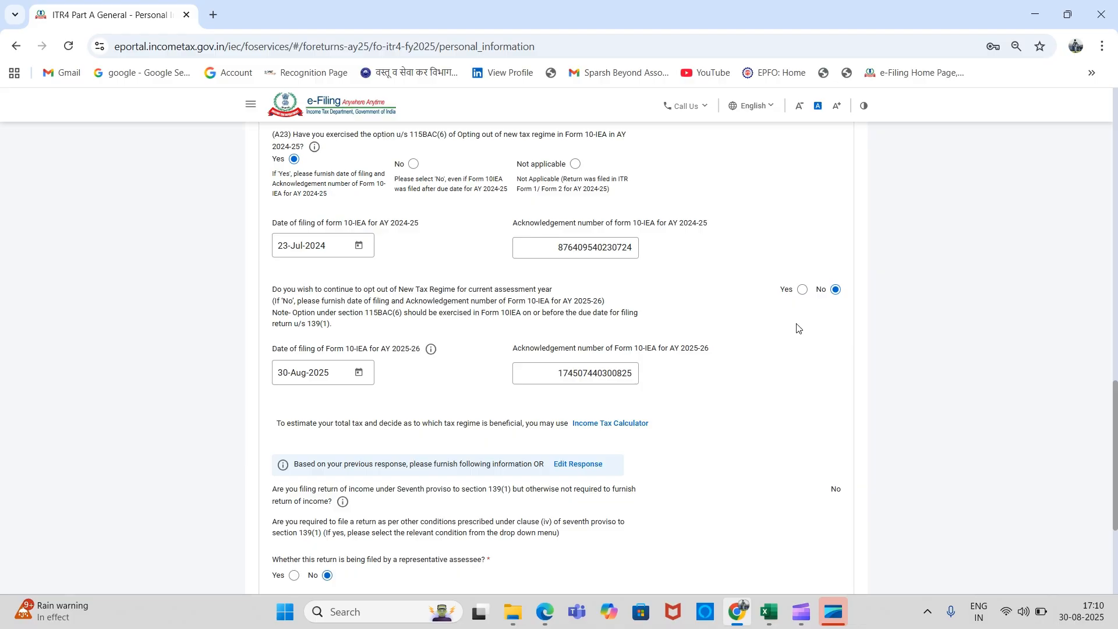
triple_click(541, 302)
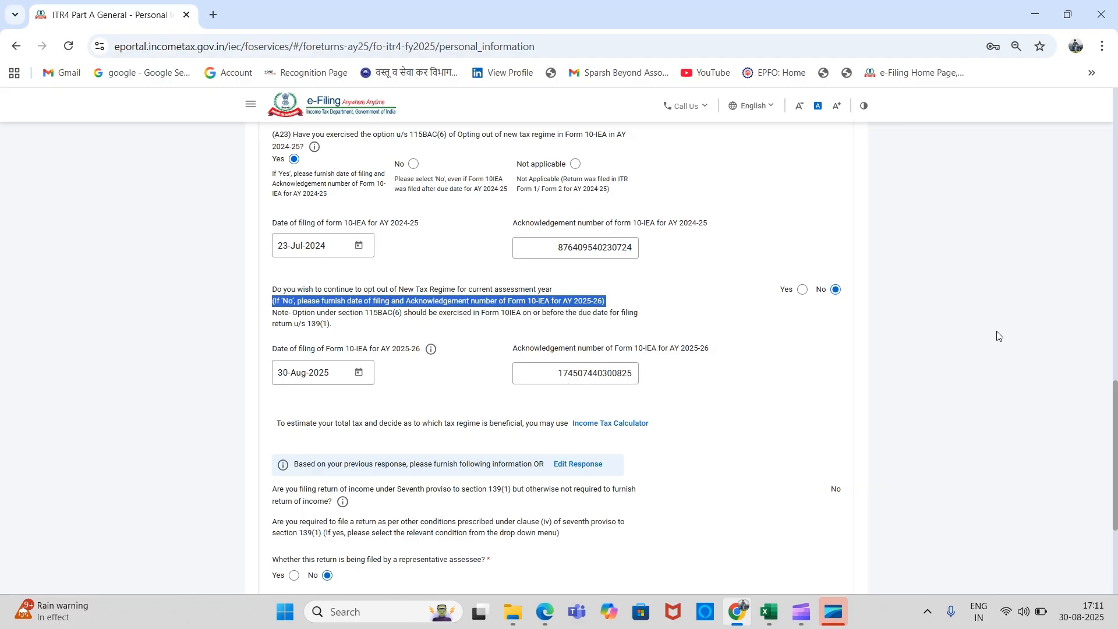
triple_click(558, 303)
left_click_drag(1117, 446, 1116, 555)
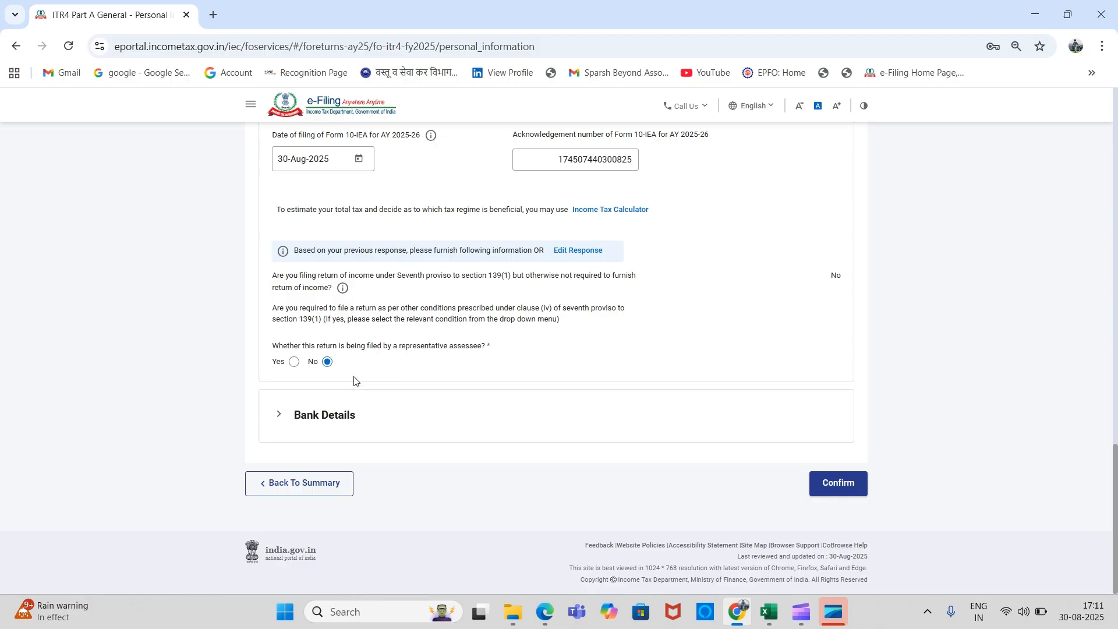
Expand the bank details, check the account nominated for refund, and confirm Part A General - Personal Information
left_click(355, 424)
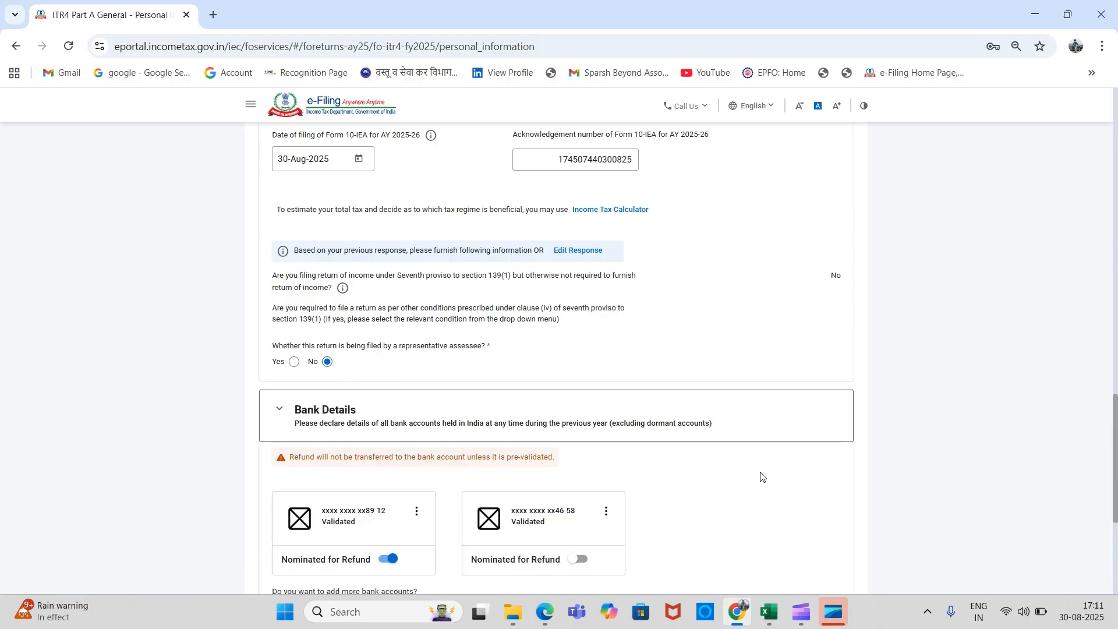
scroll(1116, 428, "down", 5)
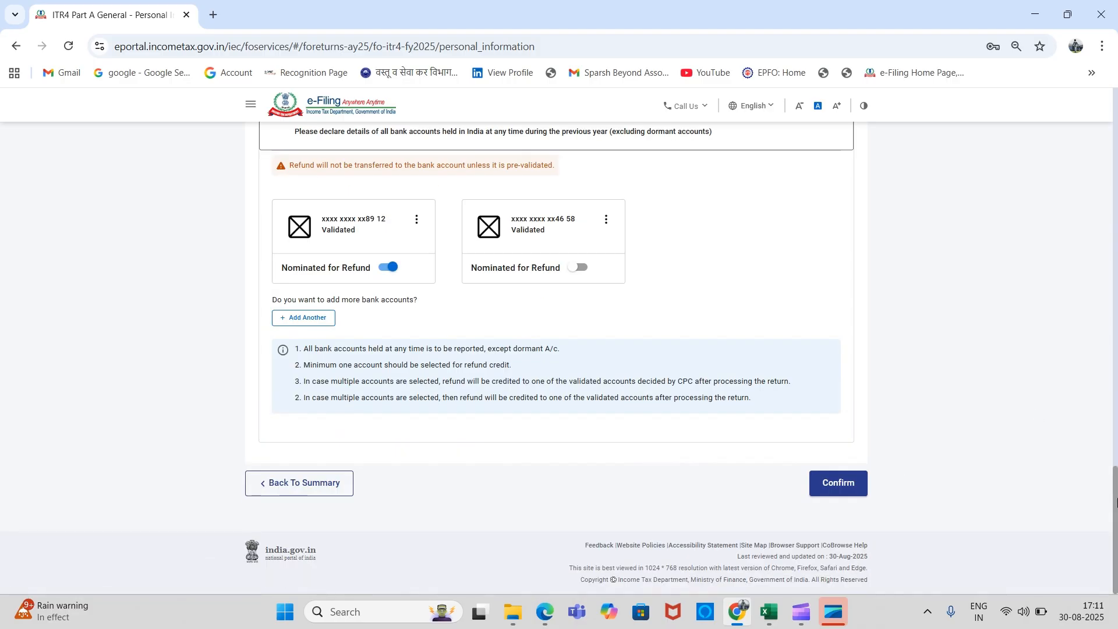
left_click(845, 484)
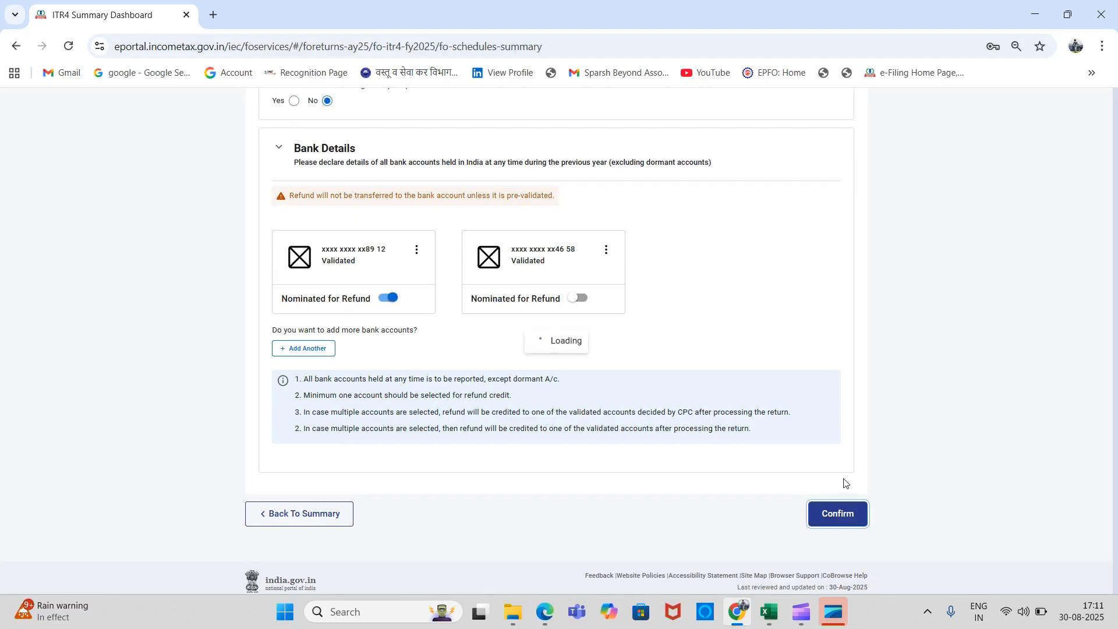
Open Gross Total Income, edit B1 Income from Business & Profession, and show the details of presumptive business income u/s 44AD
scroll(1116, 382, "up", 4)
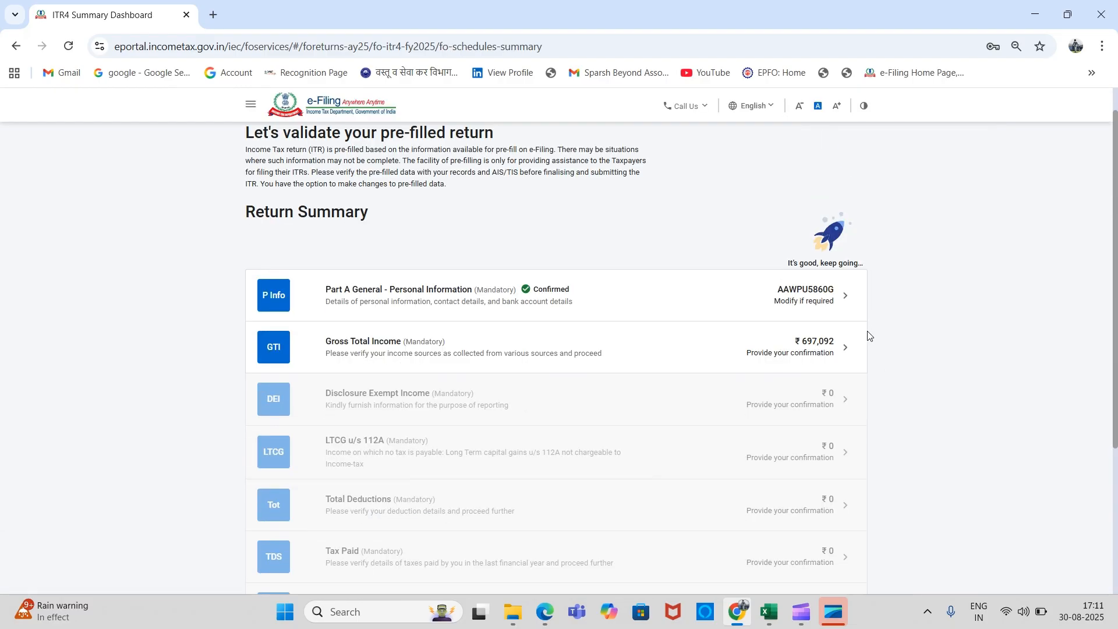
left_click(706, 346)
scroll(1116, 209, "down", 1)
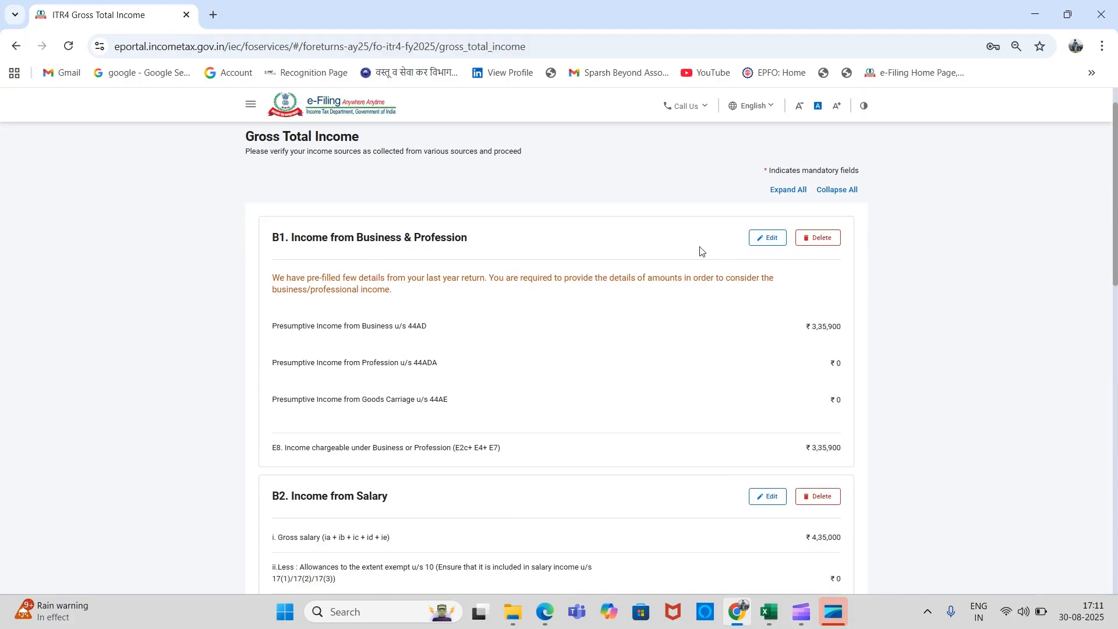
left_click(778, 244)
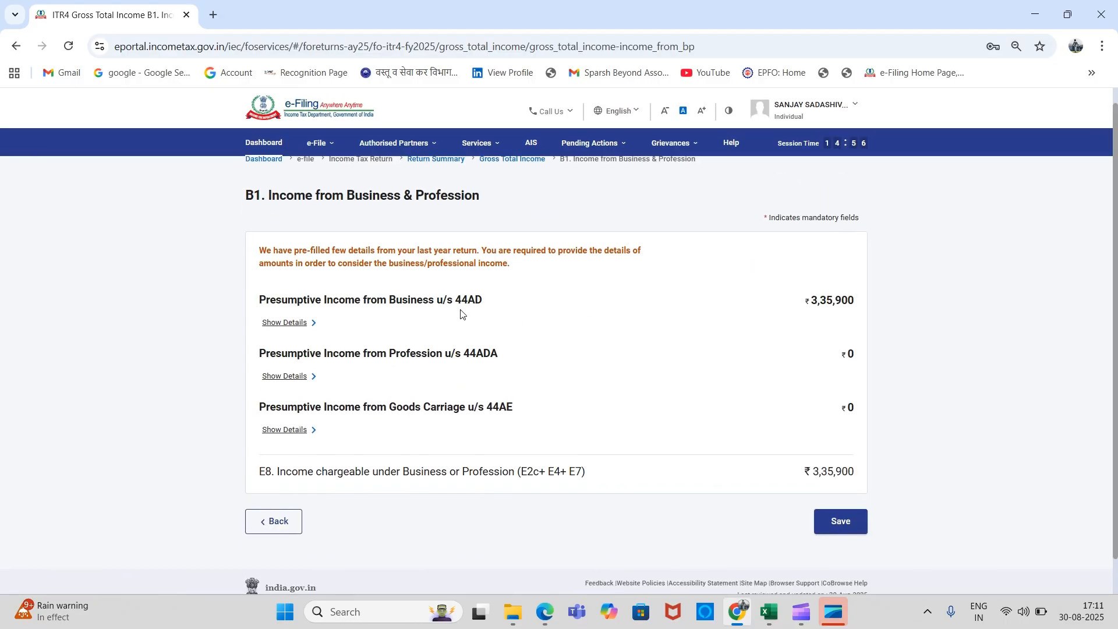
left_click(299, 327)
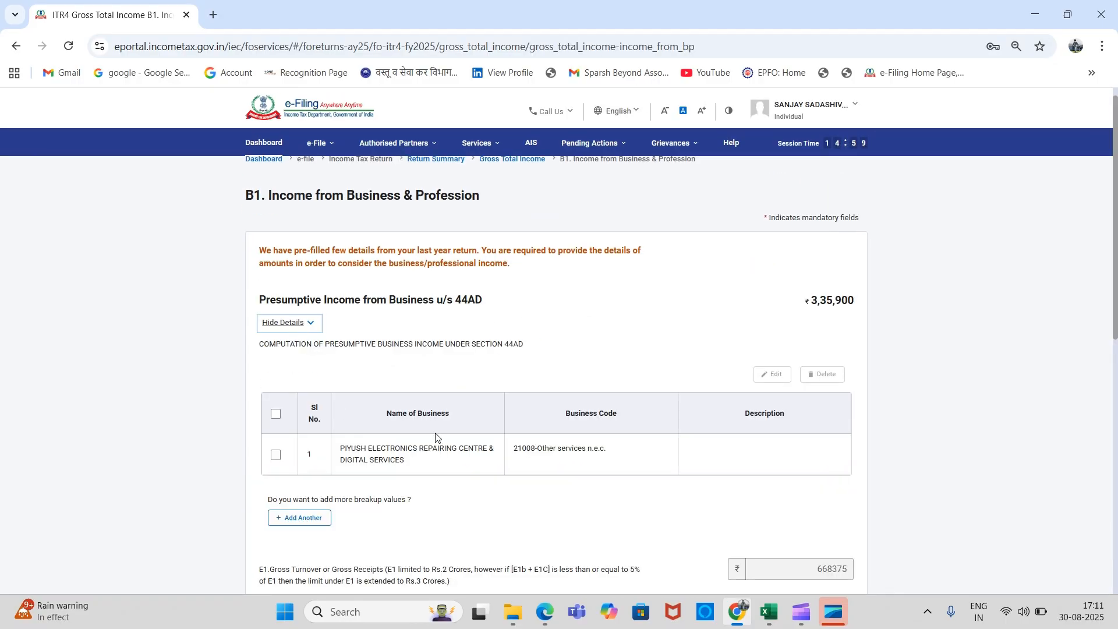
Examine the name and business code of the business listed under section 44AD, leaving its row unselected
scroll(522, 323, "down", 3)
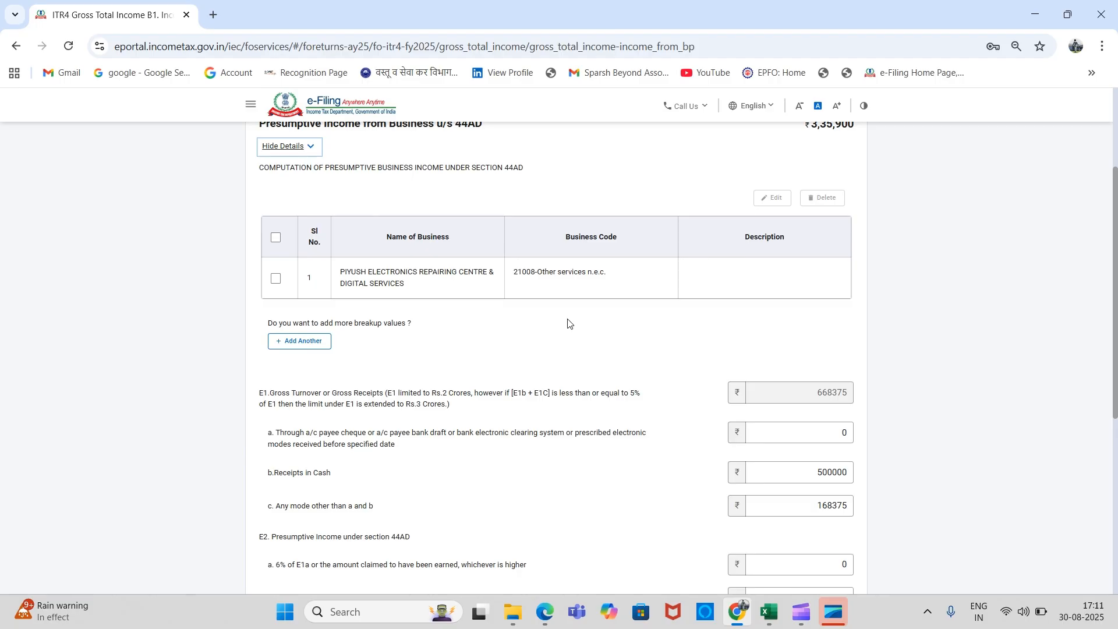
triple_click(440, 276)
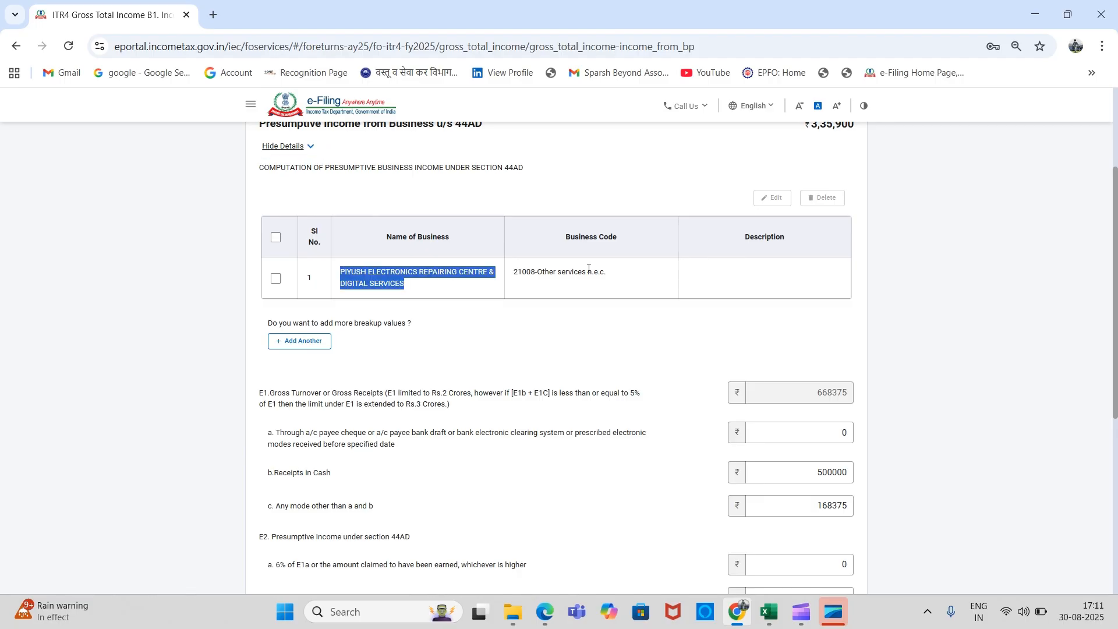
left_click_drag(587, 270, 590, 270)
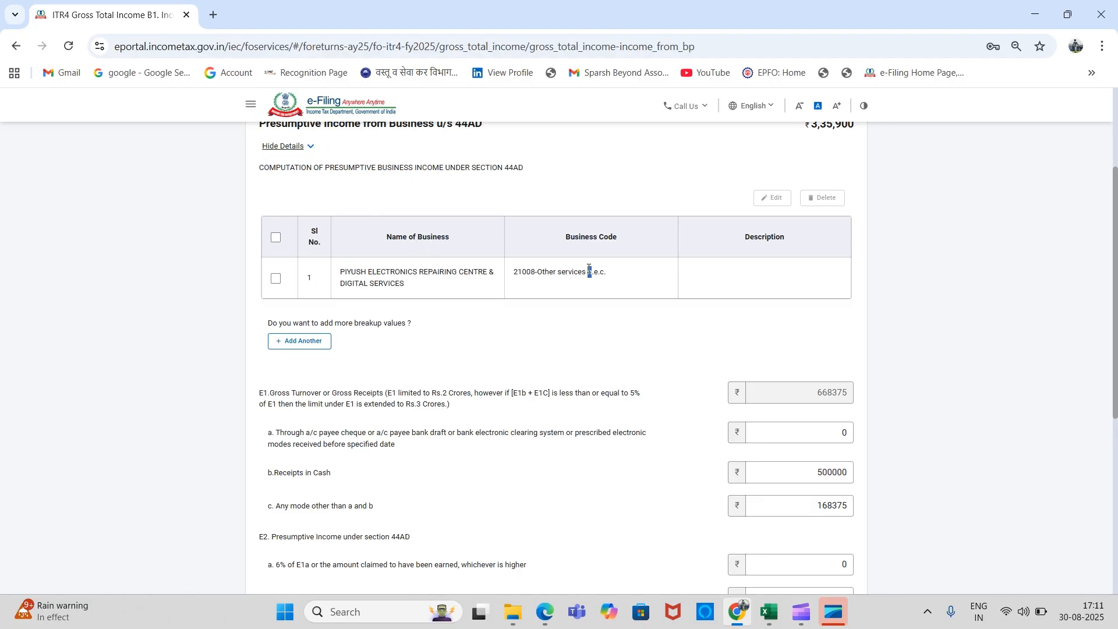
triple_click(351, 258)
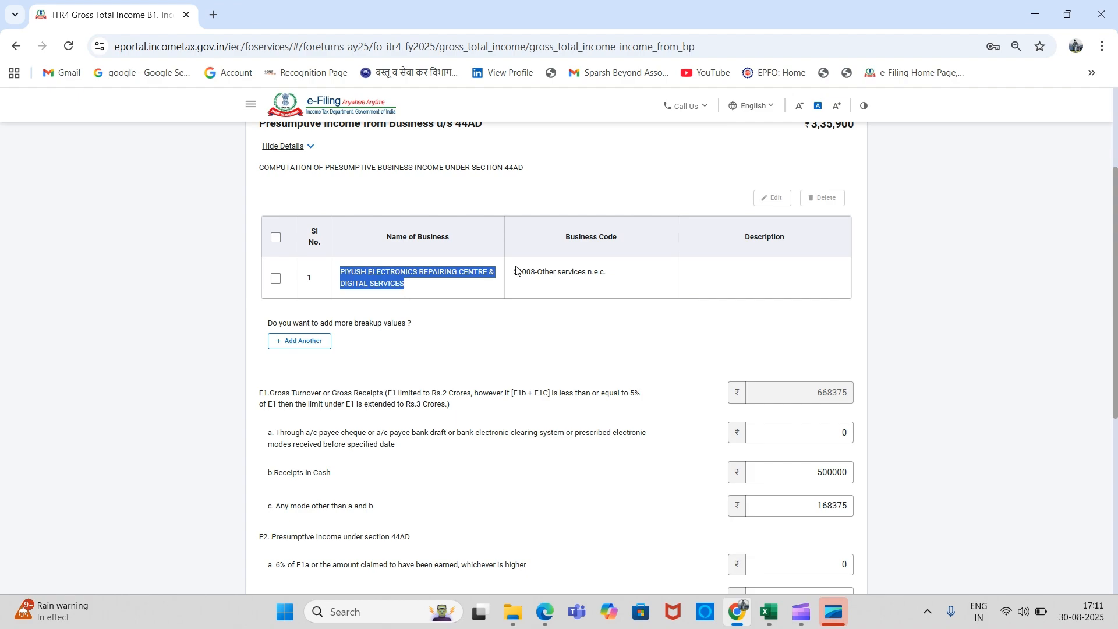
left_click(275, 280)
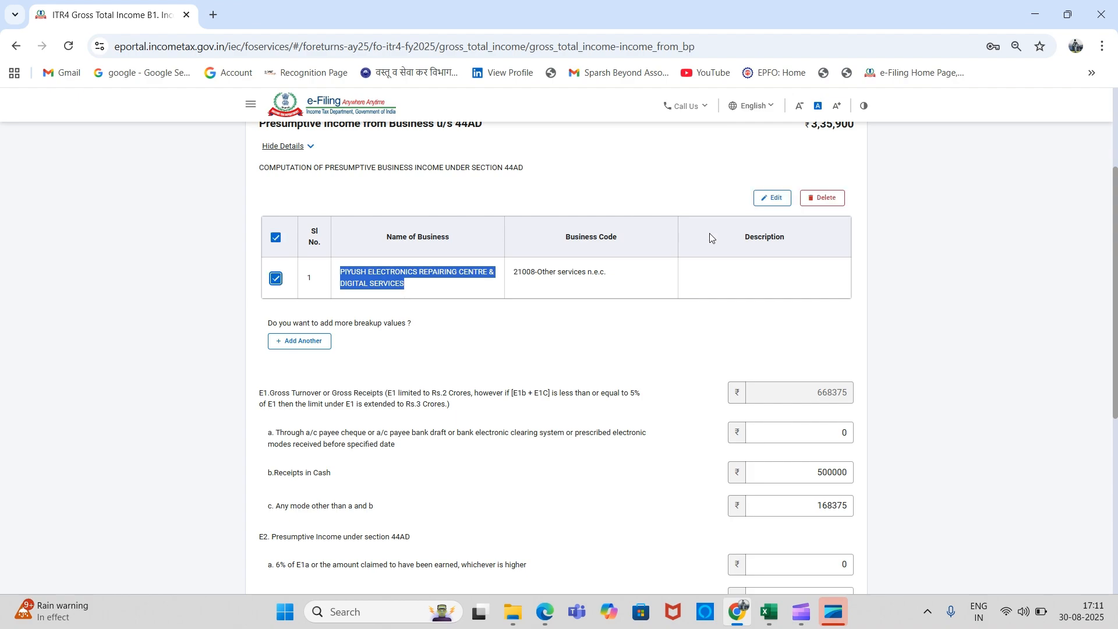
left_click(277, 282)
left_click(823, 324)
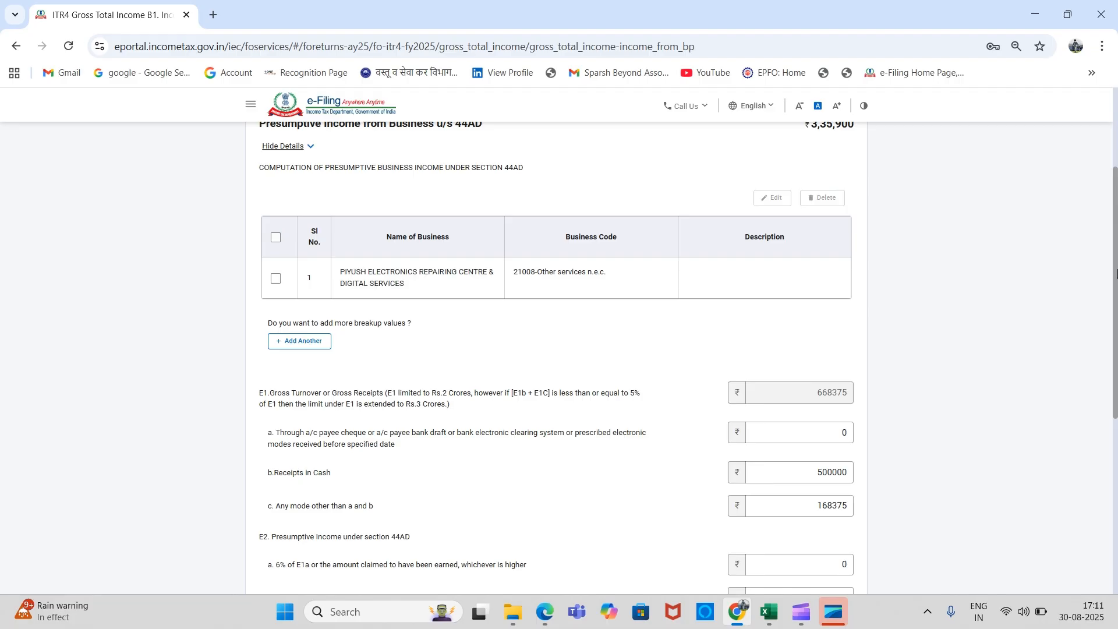
Review the E1 turnover breakdown by receipt mode and the E2 presumptive income rule of 8% of E1b+E1c
scroll(1117, 272, "down", 3)
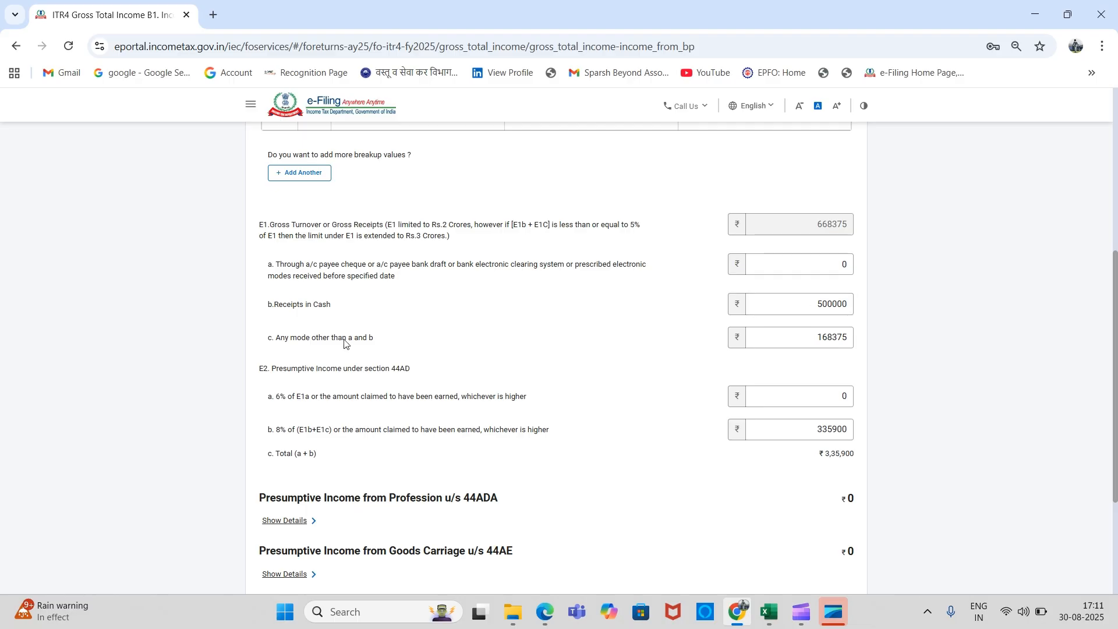
triple_click(321, 344)
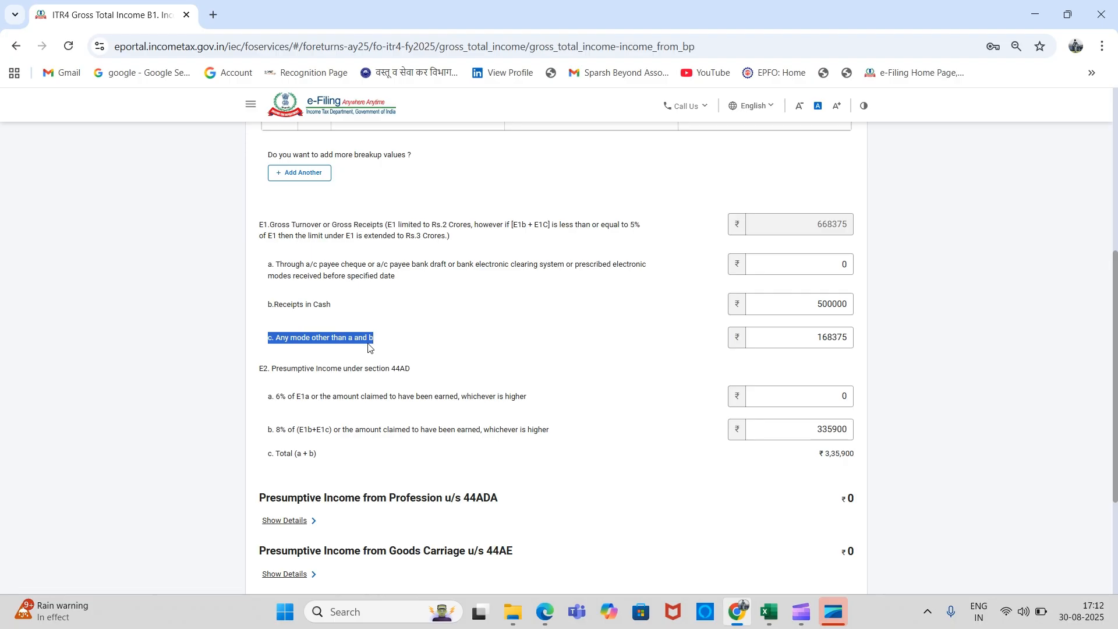
left_click(830, 356)
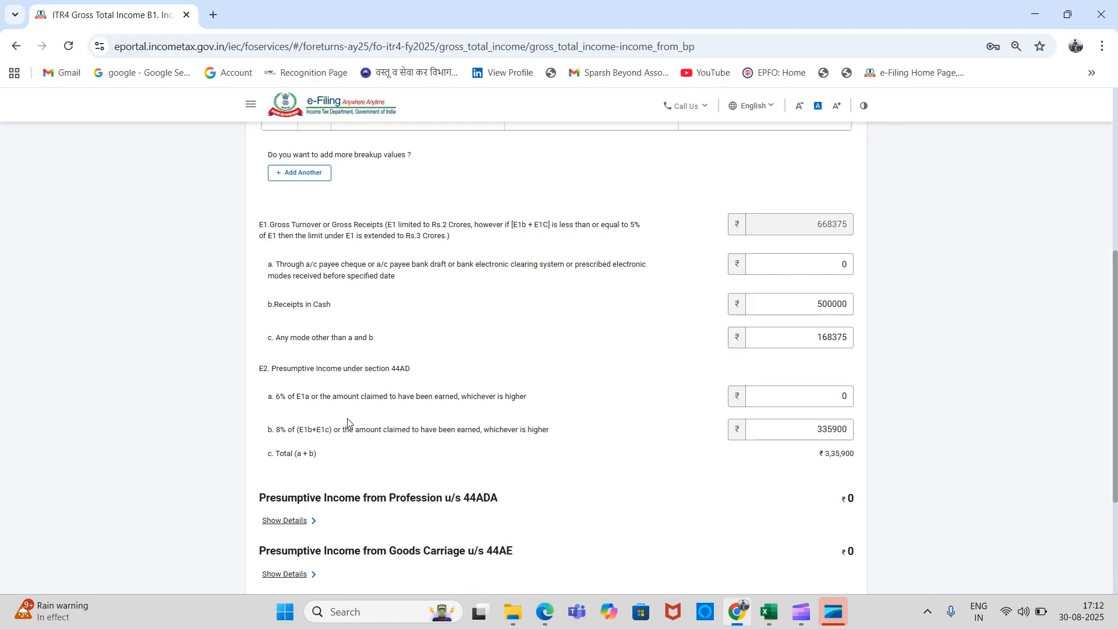
triple_click(283, 432)
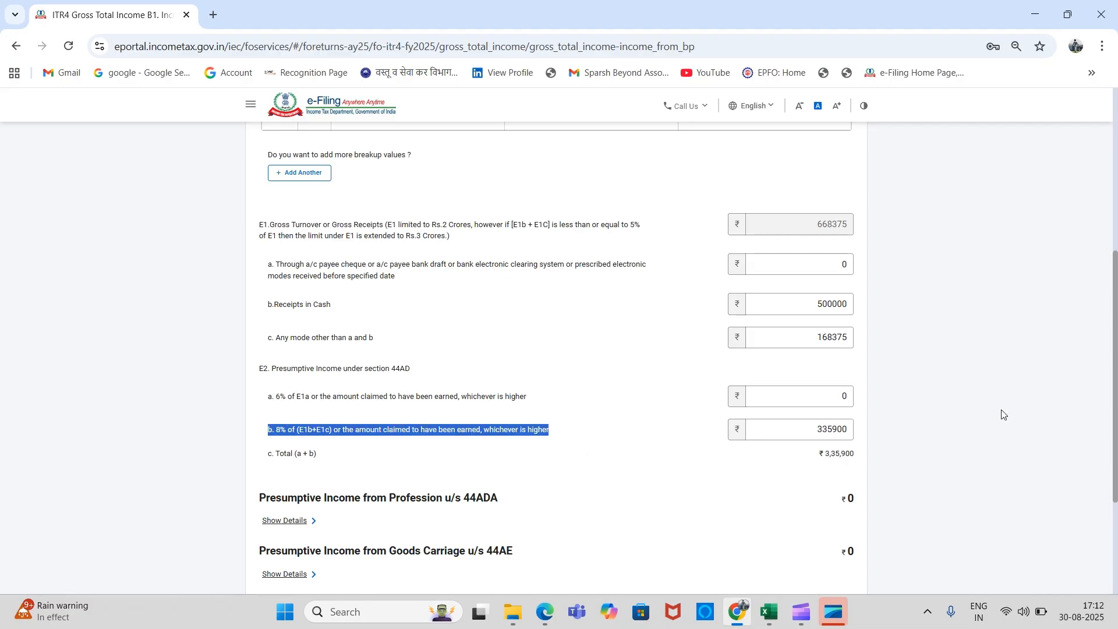
scroll(1003, 414, "down", 3)
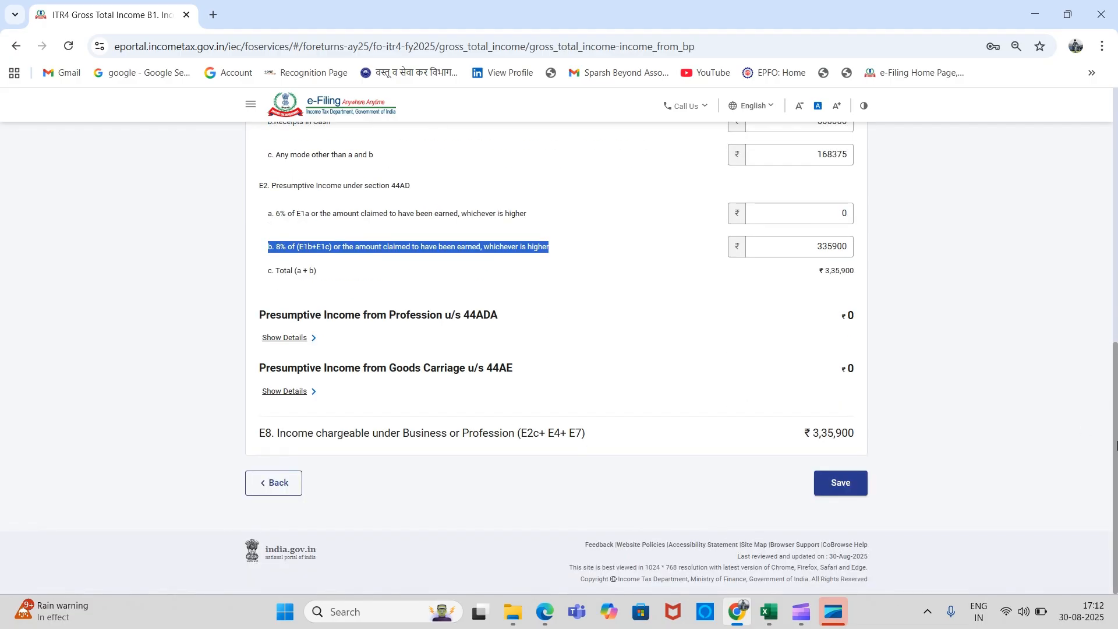
left_click(799, 257)
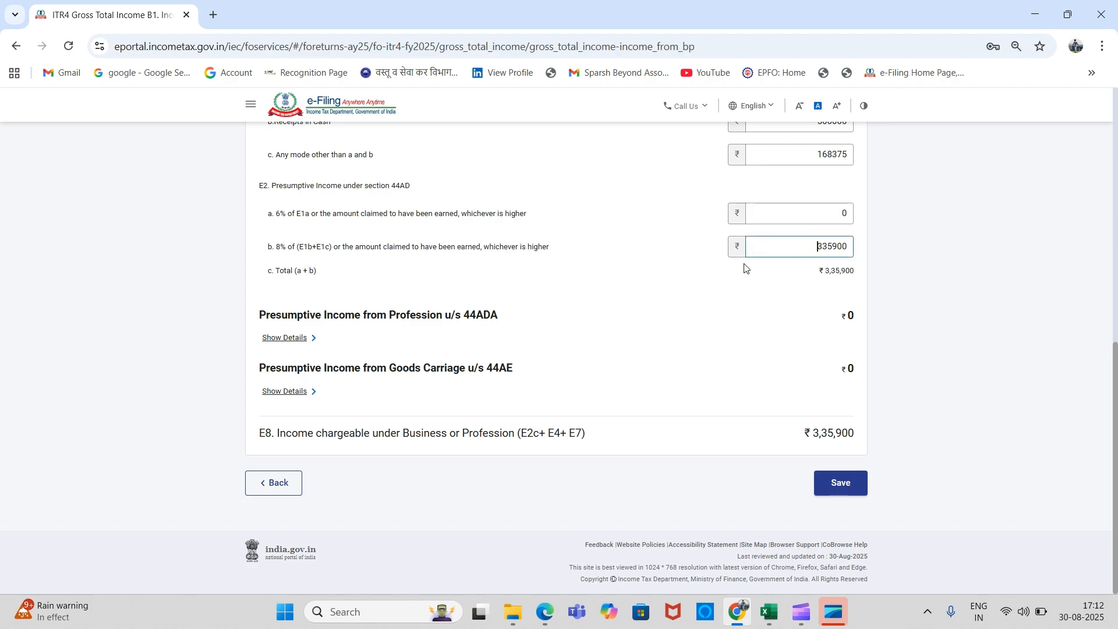
double_click(323, 247)
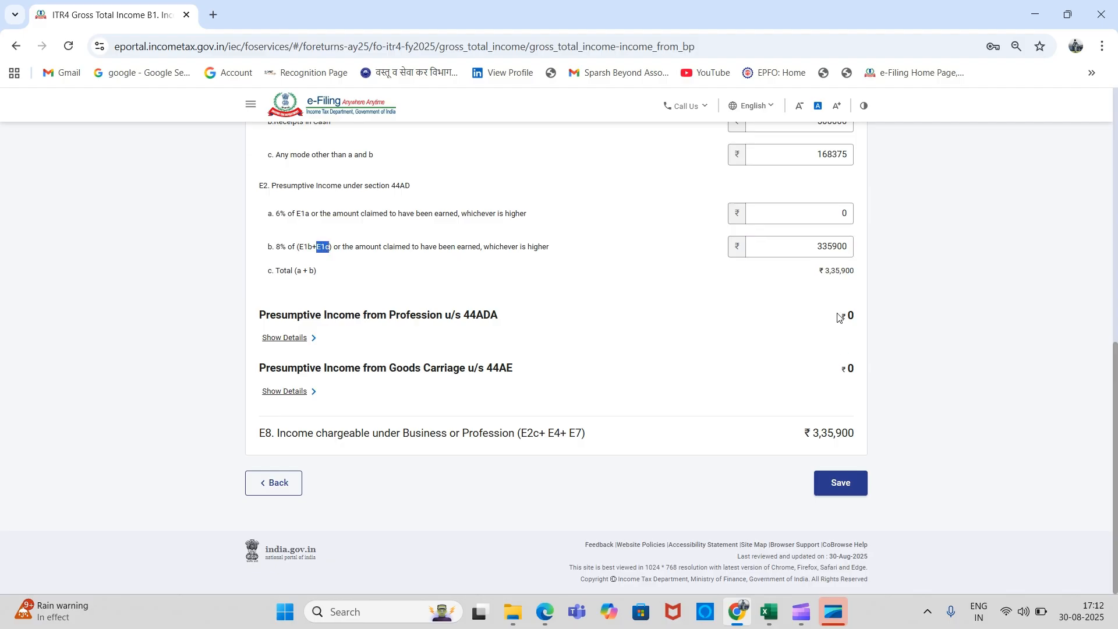
Recheck the presumptive business income details under section 44AD and save B1 Income from Business & Profession
scroll(1116, 366, "up", 5)
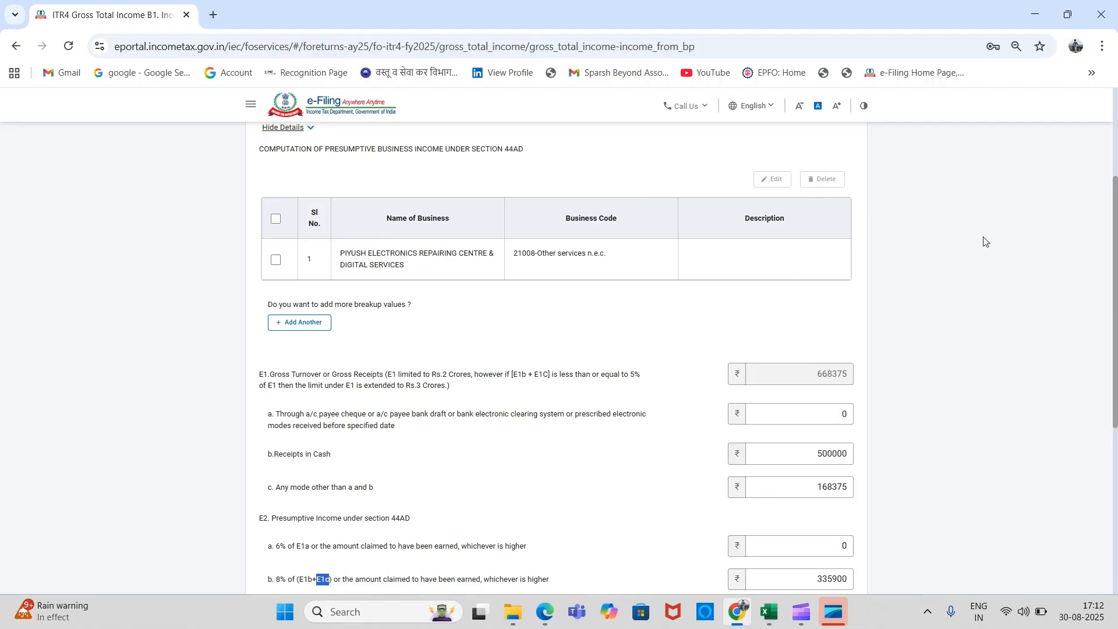
scroll(1116, 249, "down", 5)
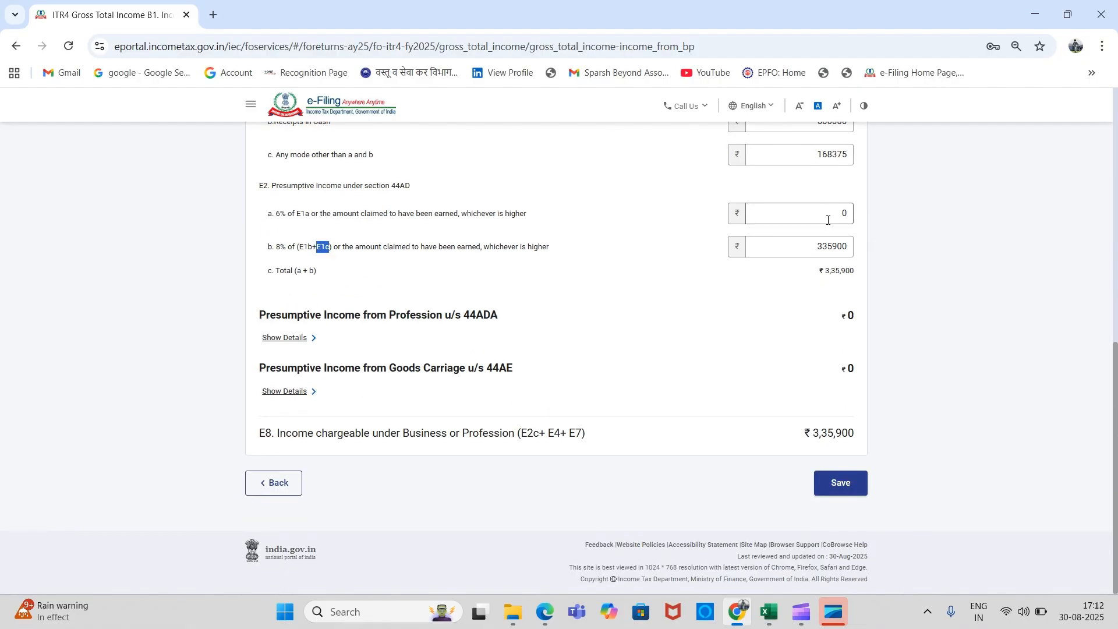
left_click(469, 290)
left_click_drag(1112, 431, 1112, 195)
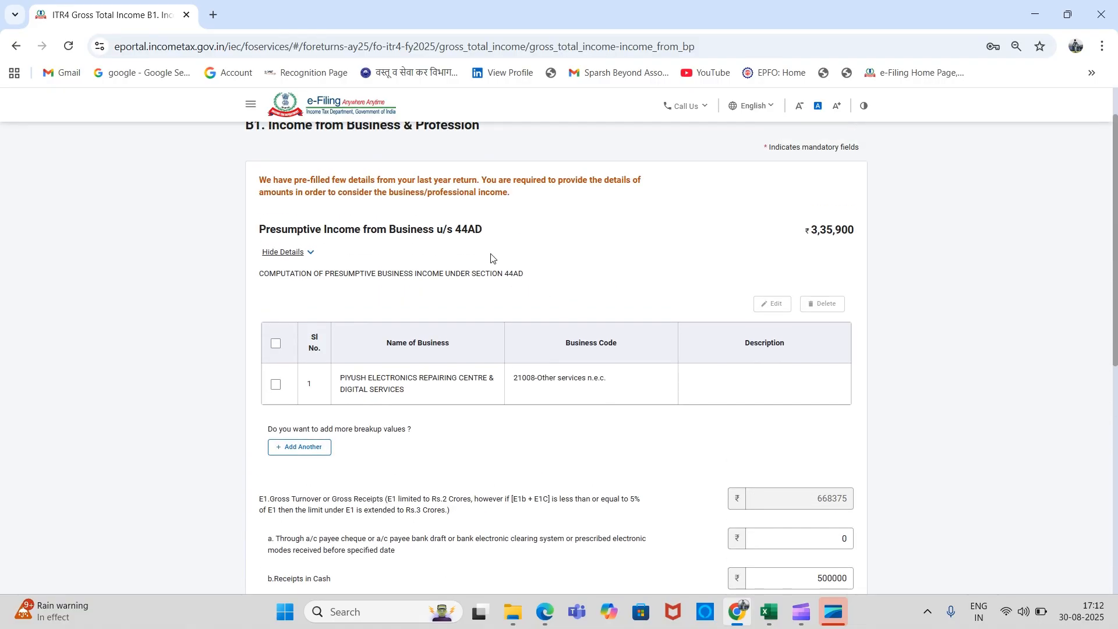
double_click(479, 231)
scroll(1043, 279, "down", 8)
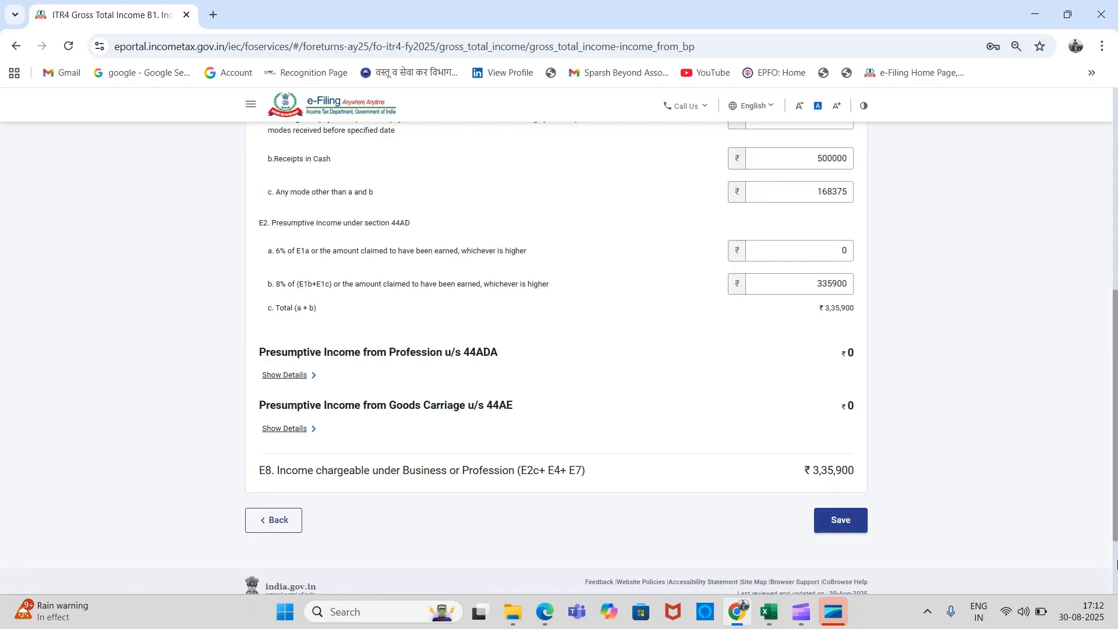
left_click(826, 478)
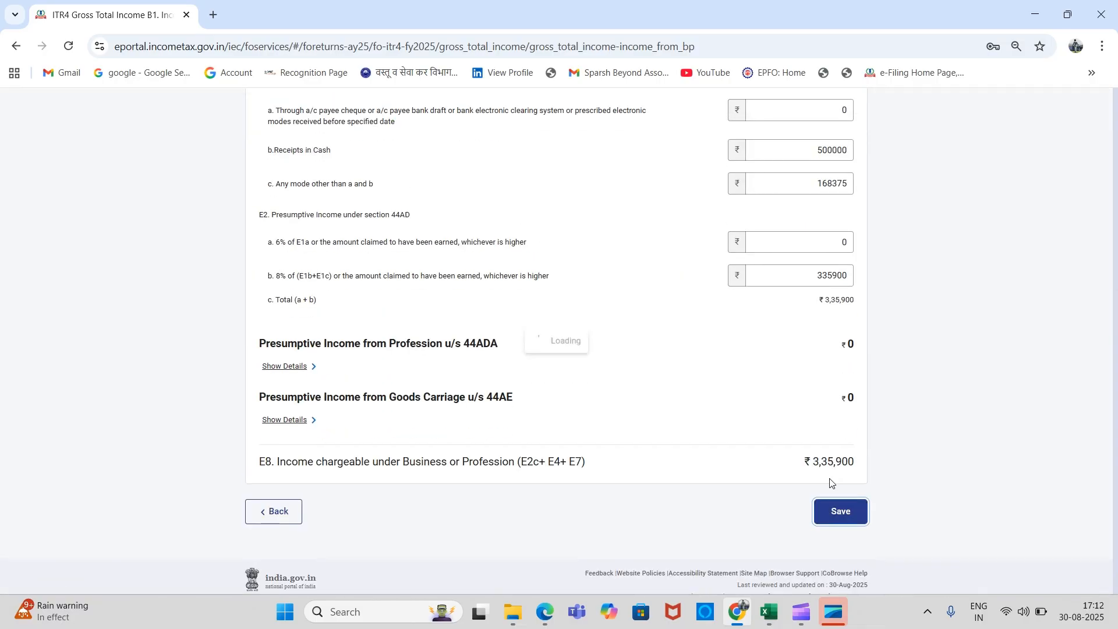
Open B2 Income from Salary for editing, check the net salary and section 16 deductions, and save it
left_click_drag(1116, 248, 1117, 409)
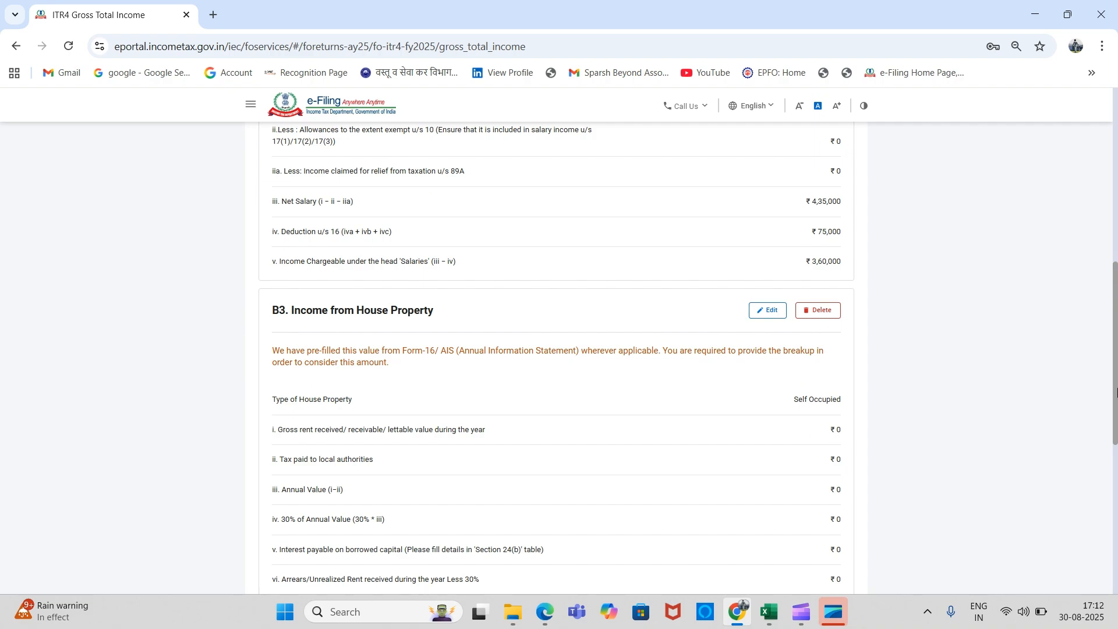
scroll(981, 307, "up", 3)
left_click(772, 220)
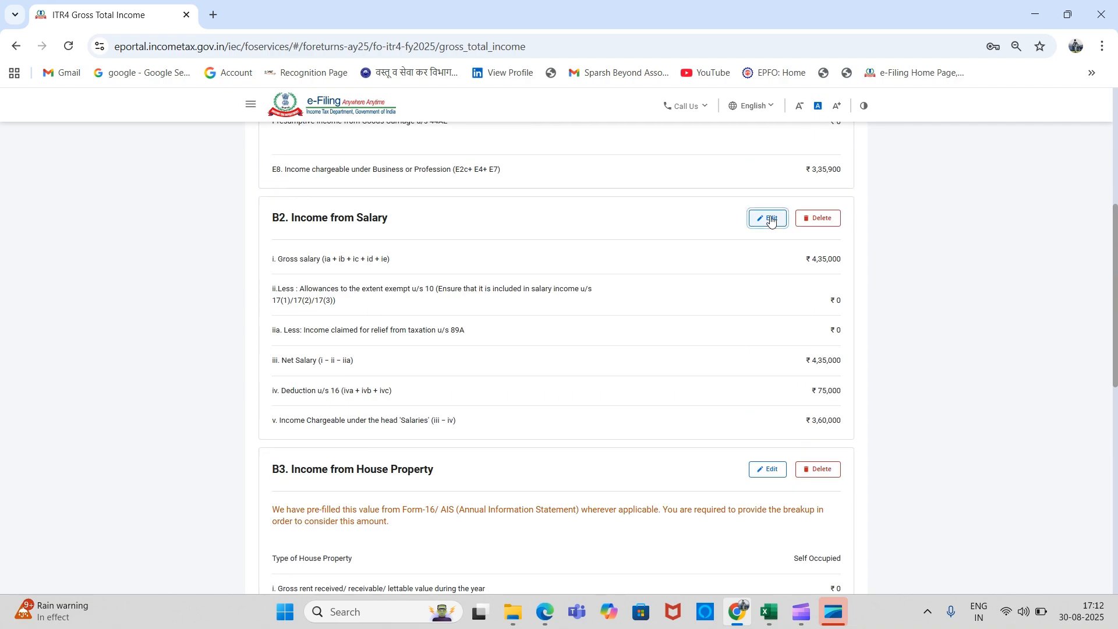
left_click_drag(1117, 234, 1117, 392)
scroll(1051, 414, "down", 3)
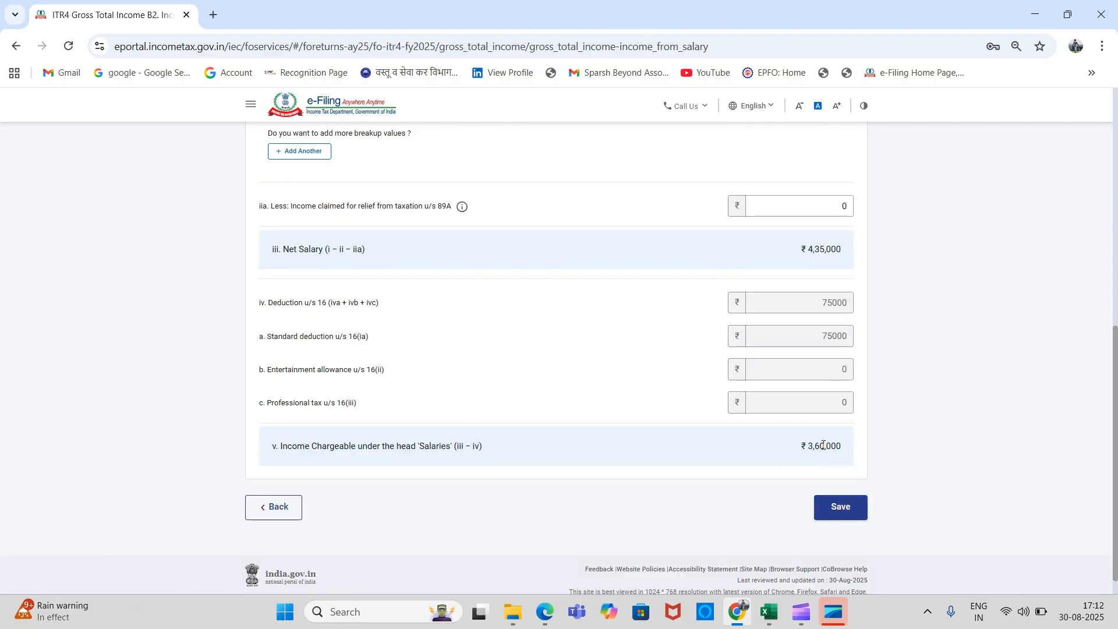
left_click(838, 515)
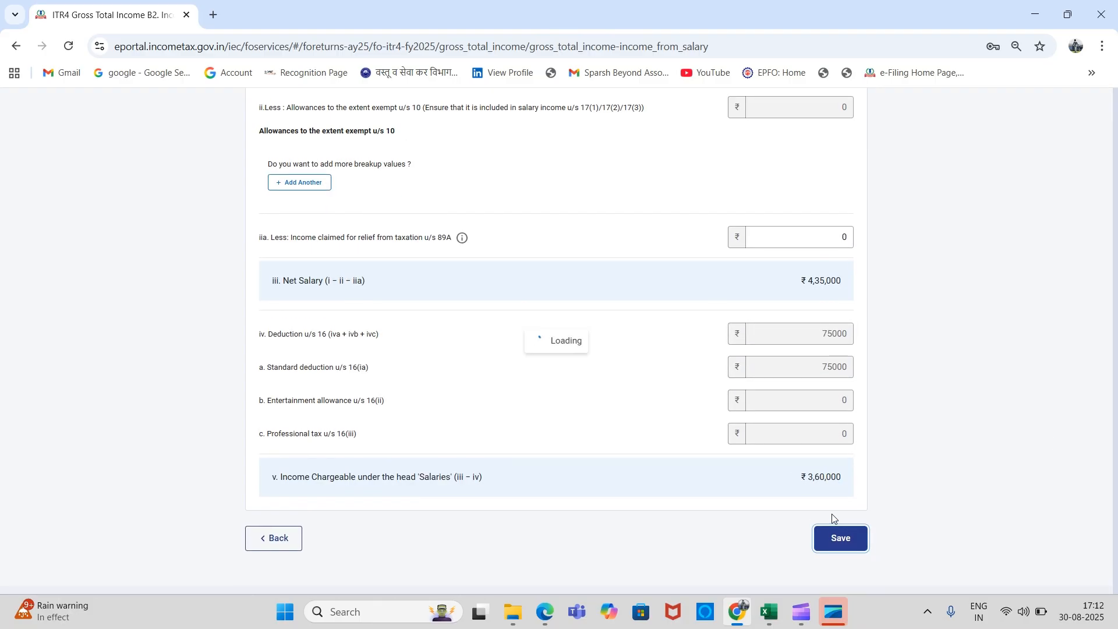
Review the B3 Income from House Property entries and the Section 24(b) interest on borrowed capital, leaving that section collapsed
scroll(802, 277, "down", 3)
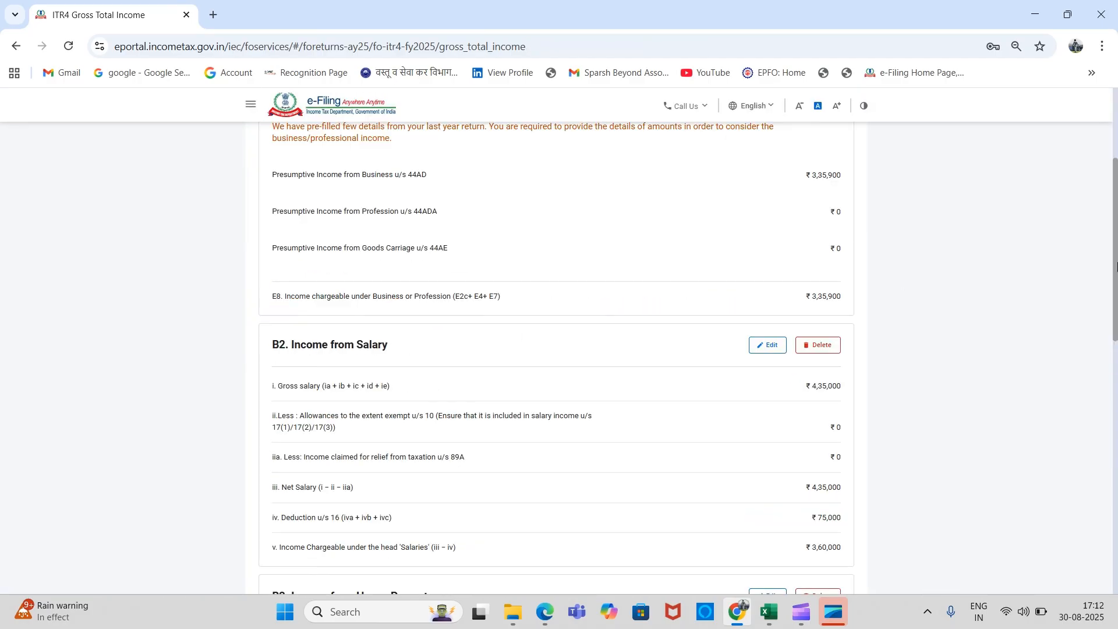
left_click_drag(1117, 270, 1117, 391)
scroll(390, 406, "down", 5)
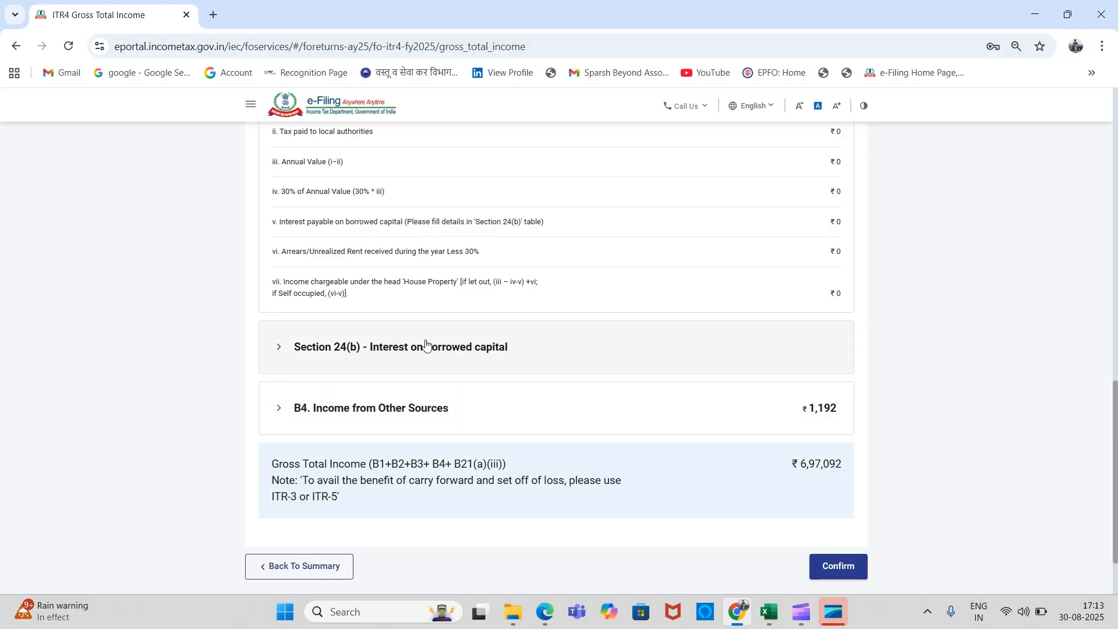
left_click(386, 367)
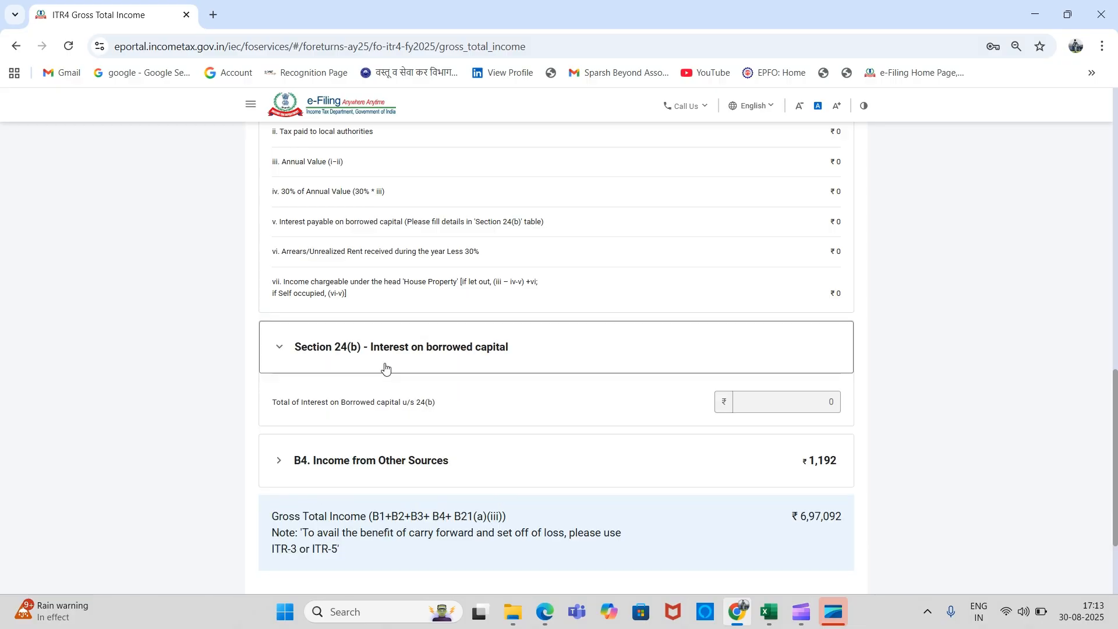
left_click(385, 367)
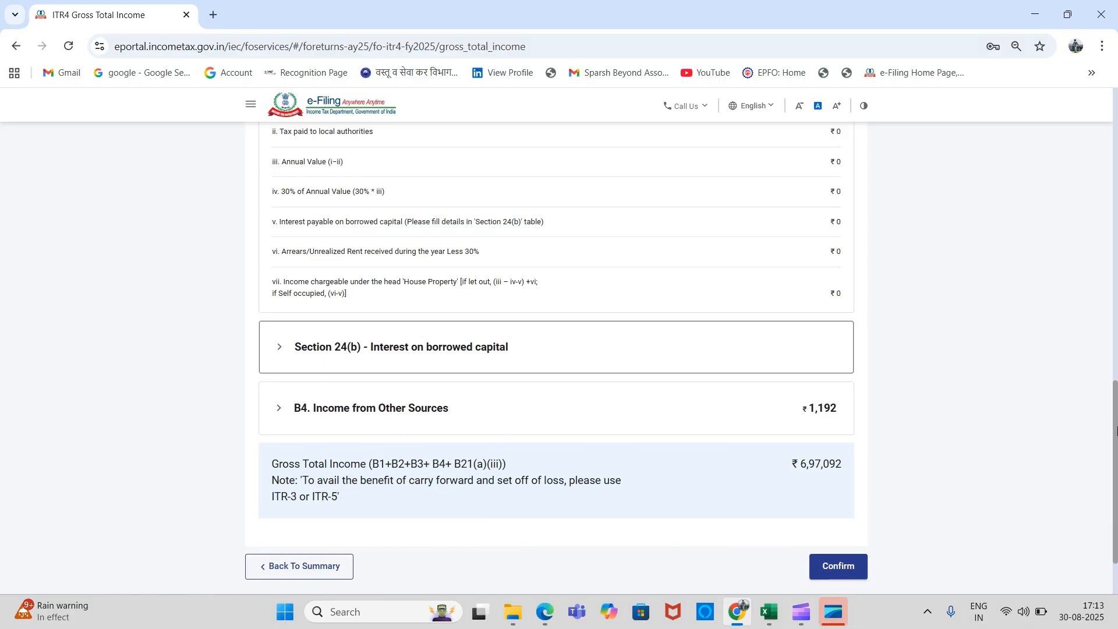
left_click_drag(1116, 431, 1114, 361)
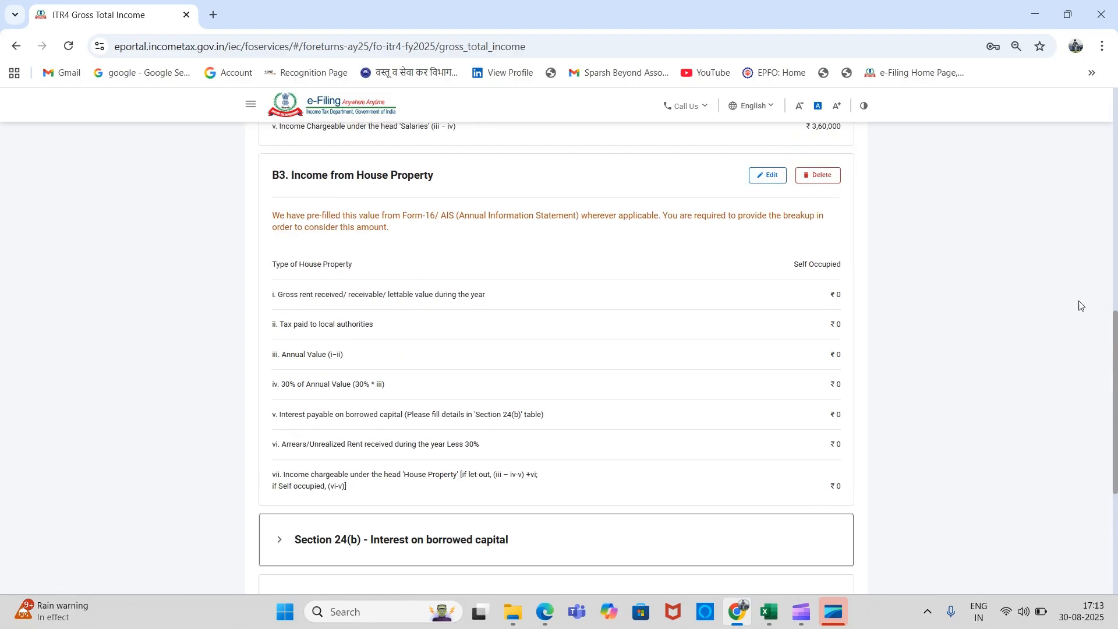
left_click_drag(1116, 361, 1103, 115)
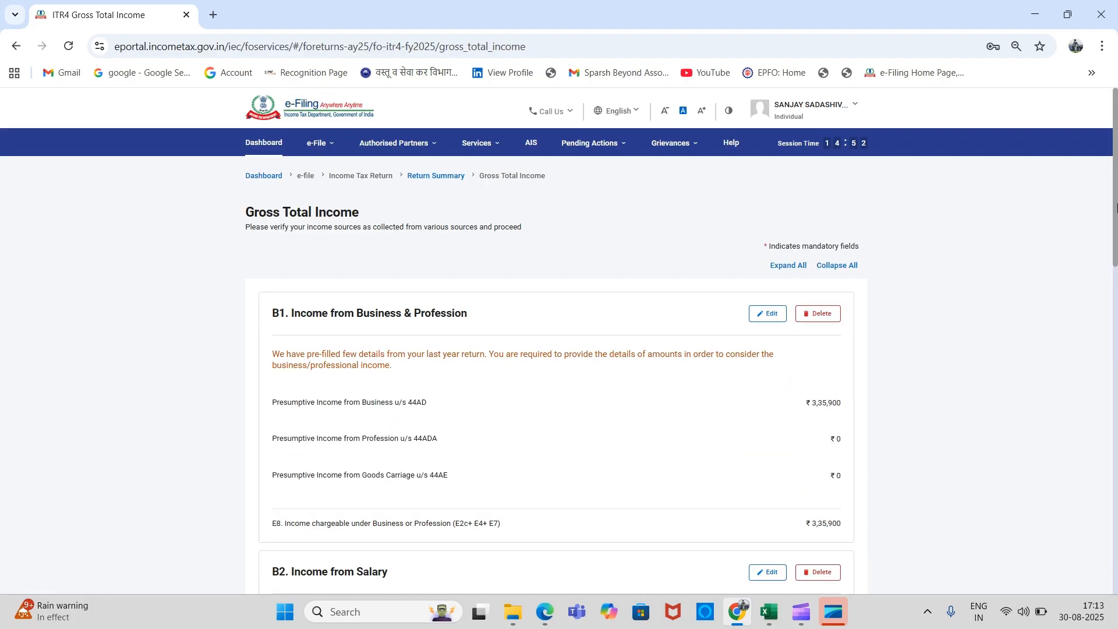
Expand B4 Income from Other Sources, check its interest entries and the overall total, and confirm Gross Total Income
scroll(1116, 208, "down", 15)
left_click(474, 352)
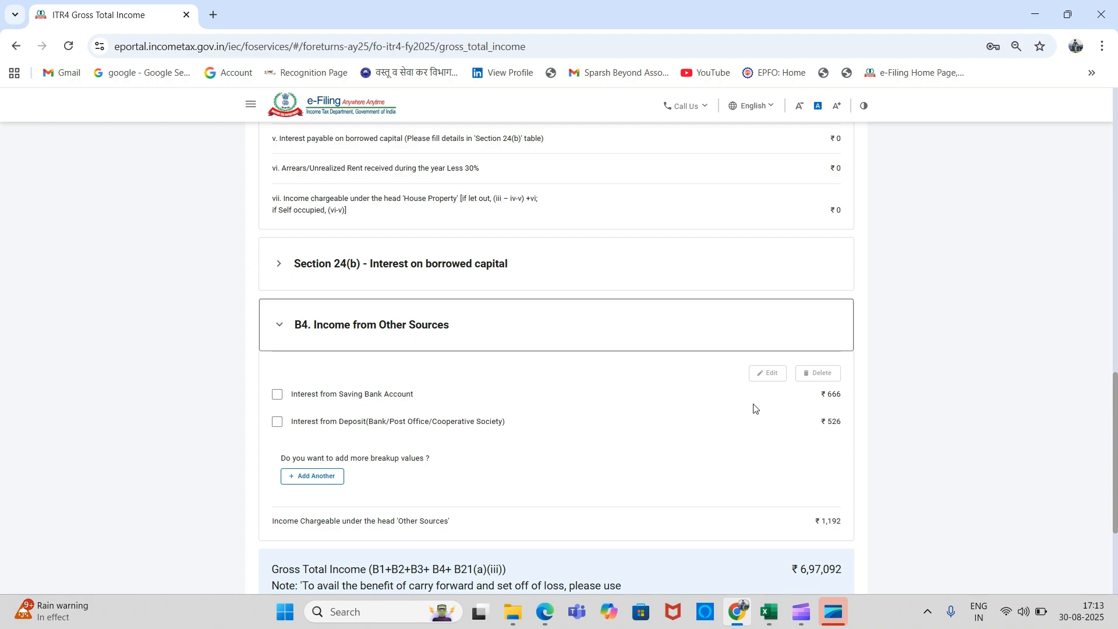
scroll(1115, 466, "down", 3)
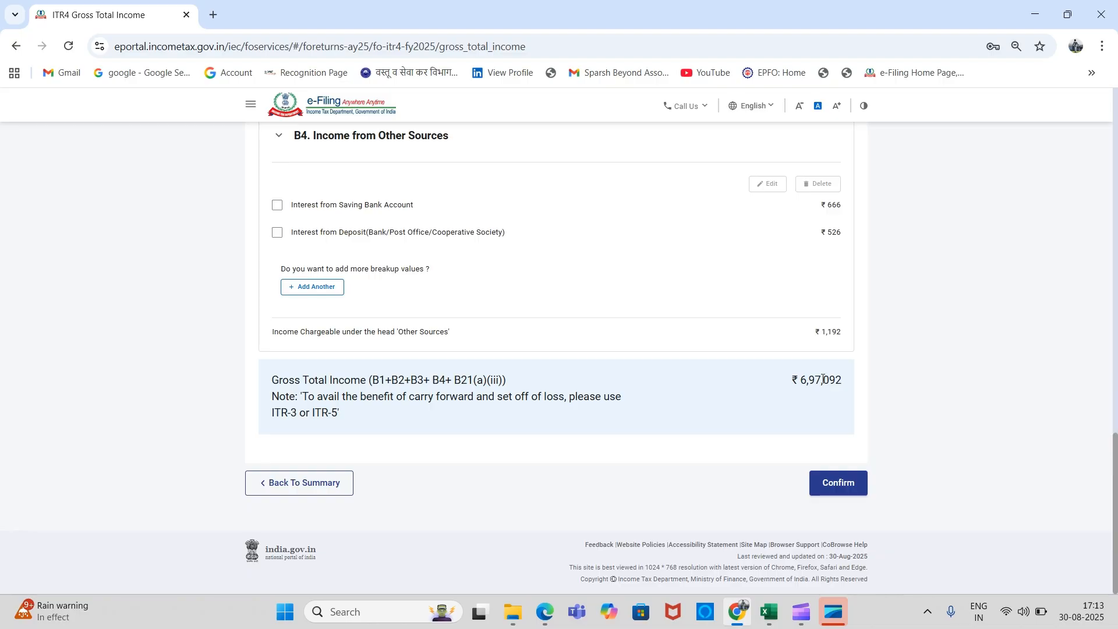
double_click(823, 379)
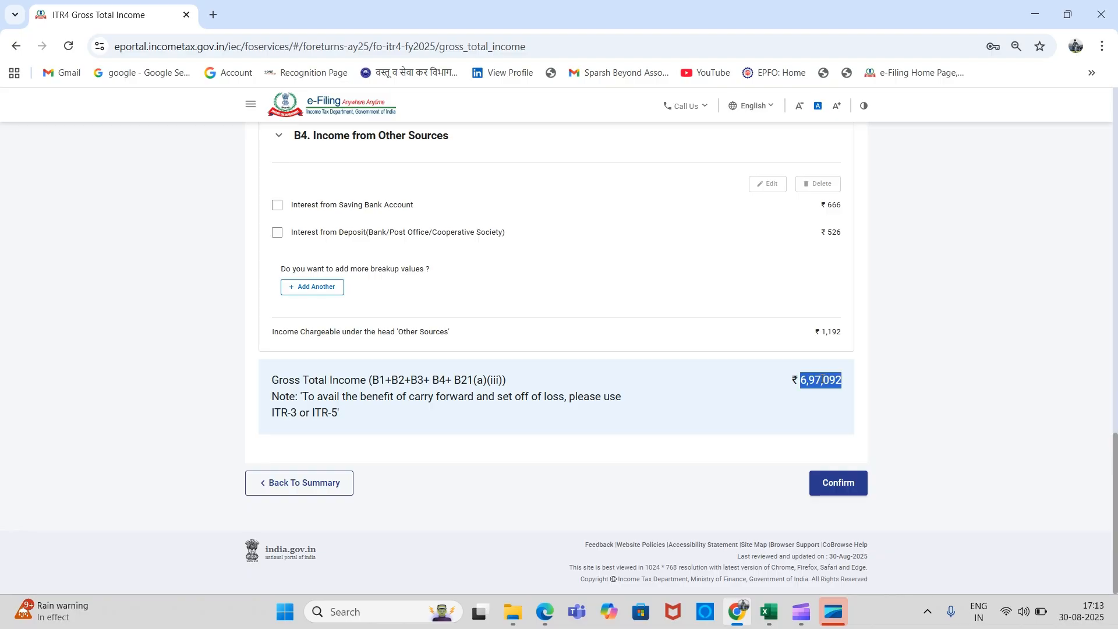
left_click(844, 494)
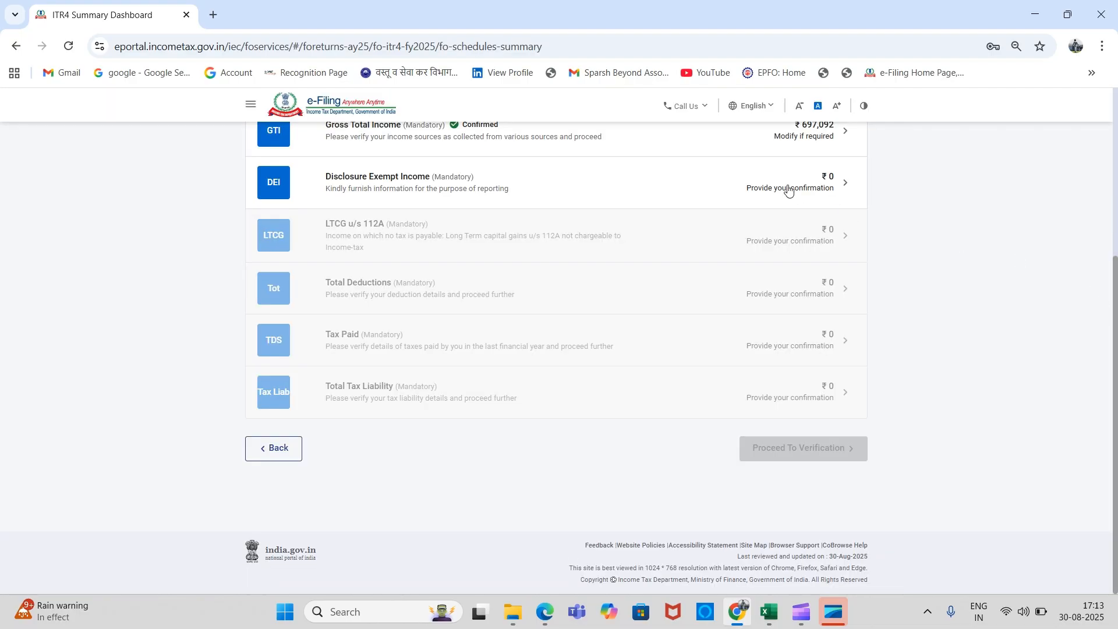
Review the business financial particulars and confirm Disclosure Exempt Income, and confirm LTCG u/s 112A with its amount fields left blank
left_click(789, 191)
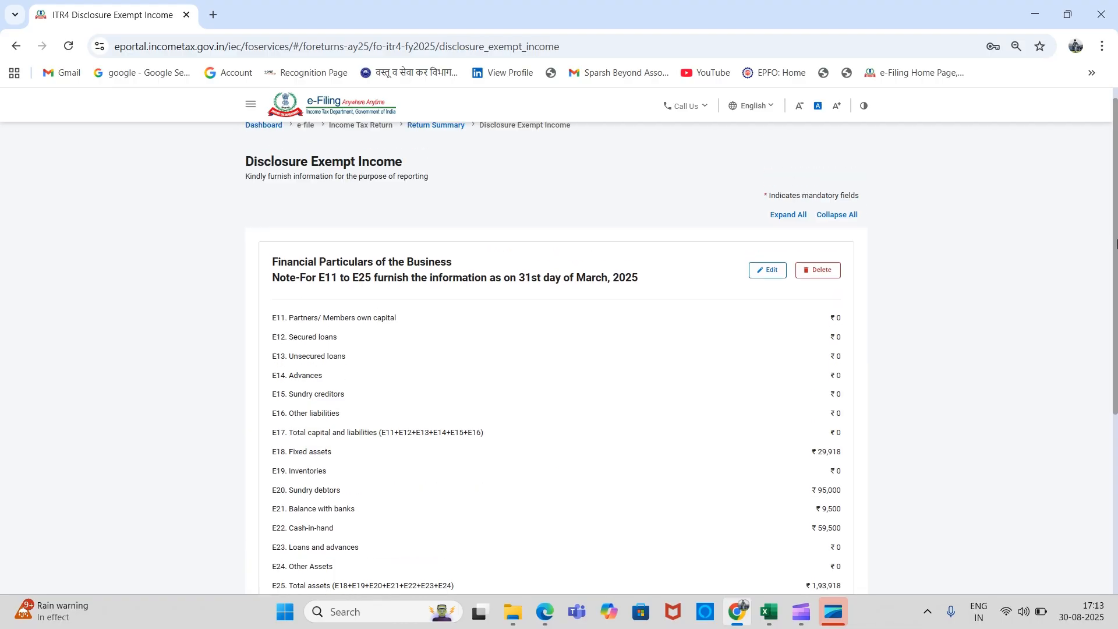
left_click_drag(1115, 245, 1117, 501)
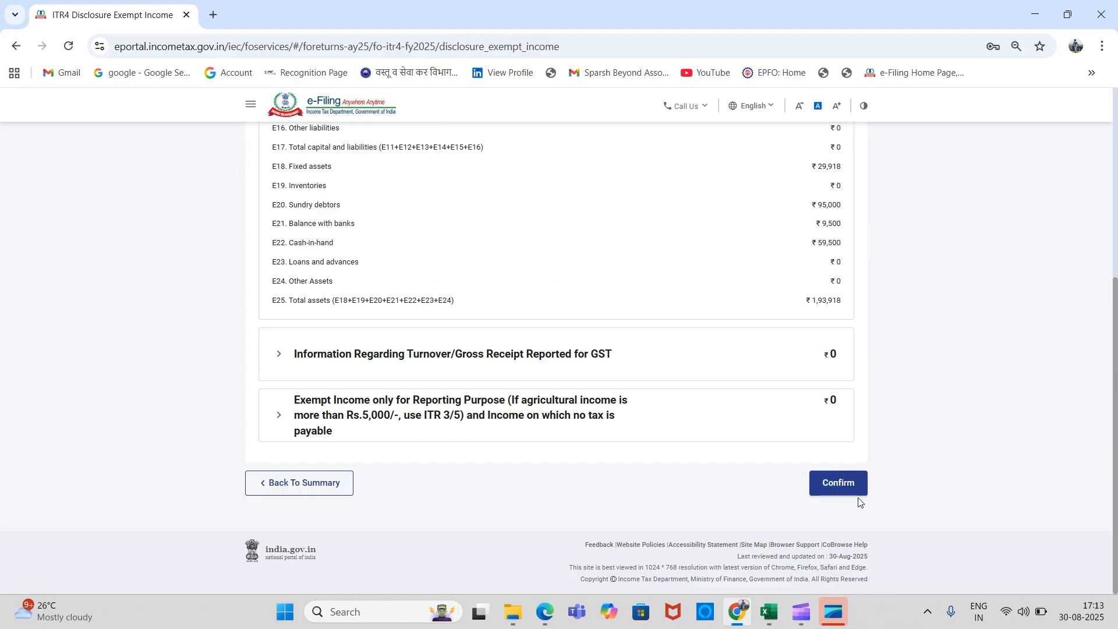
left_click(830, 492)
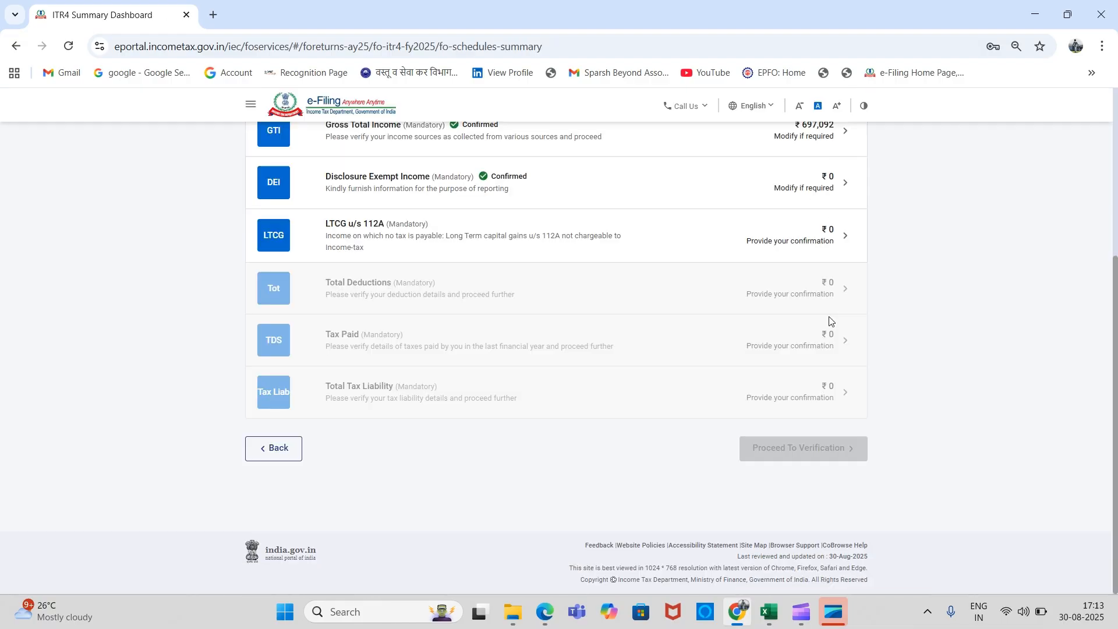
left_click(774, 235)
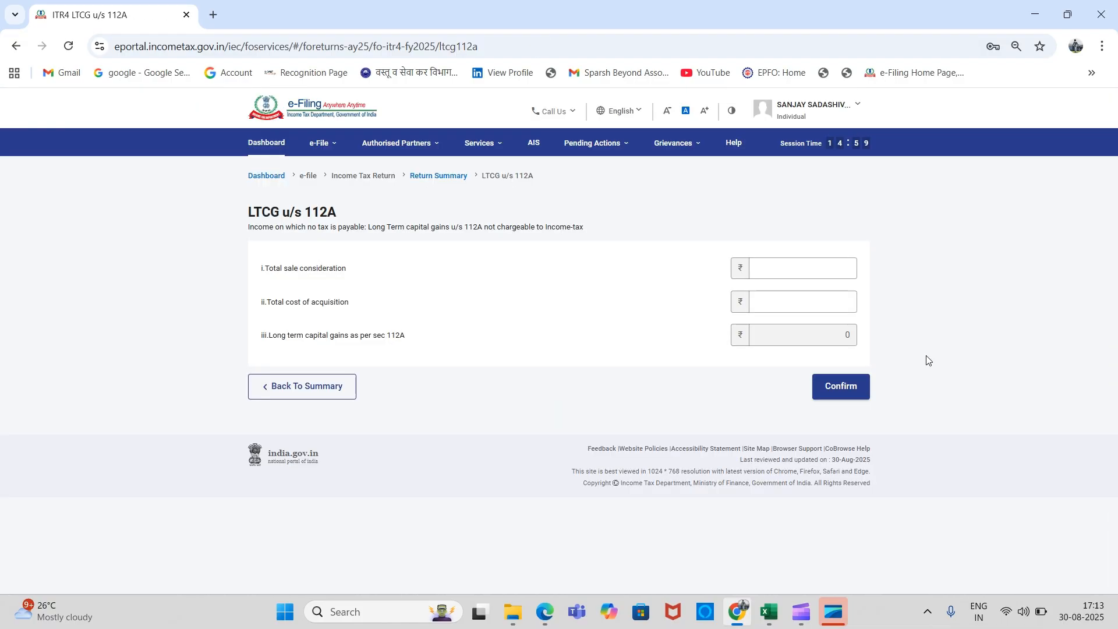
left_click(849, 386)
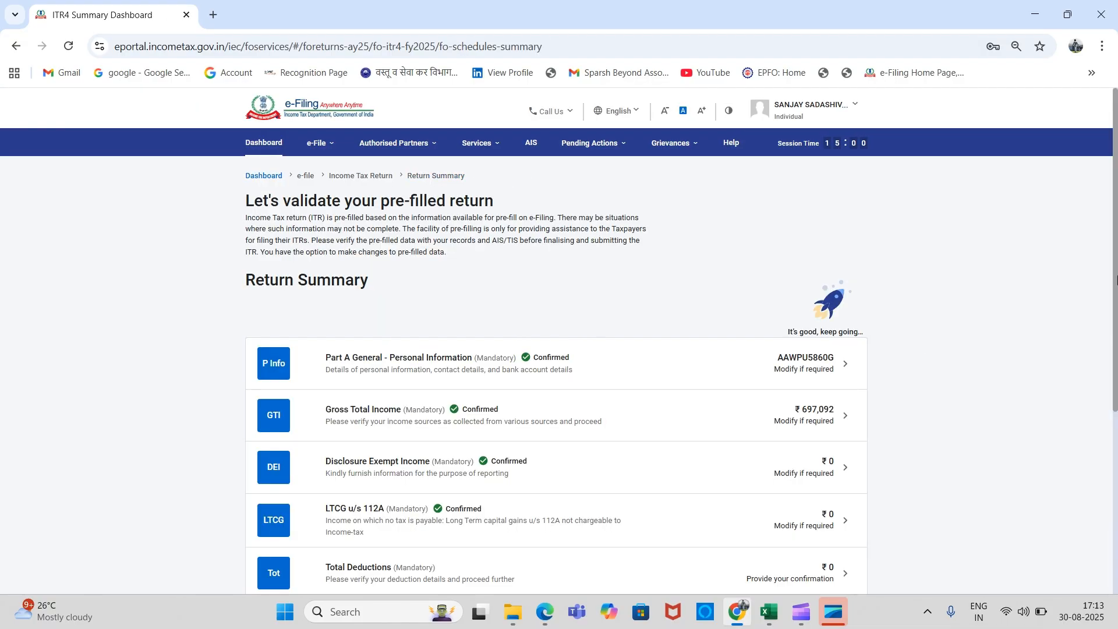
Open Total Deductions, review the 80CCD(2), 80CCH and other deduction entries, and confirm the section
scroll(849, 357, "down", 4)
left_click(753, 332)
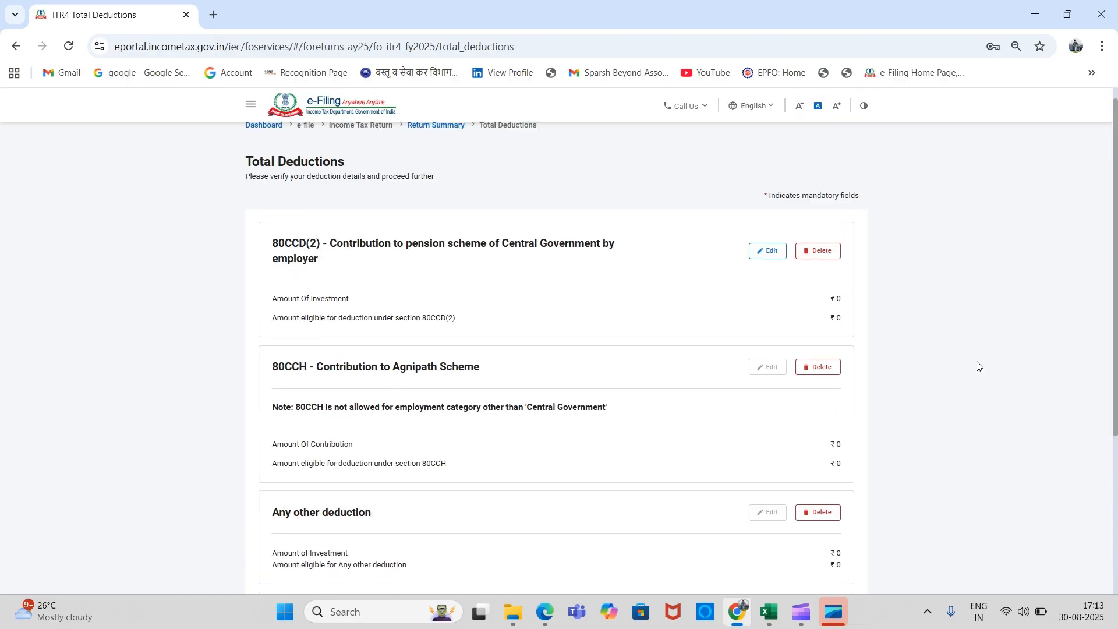
triple_click(481, 245)
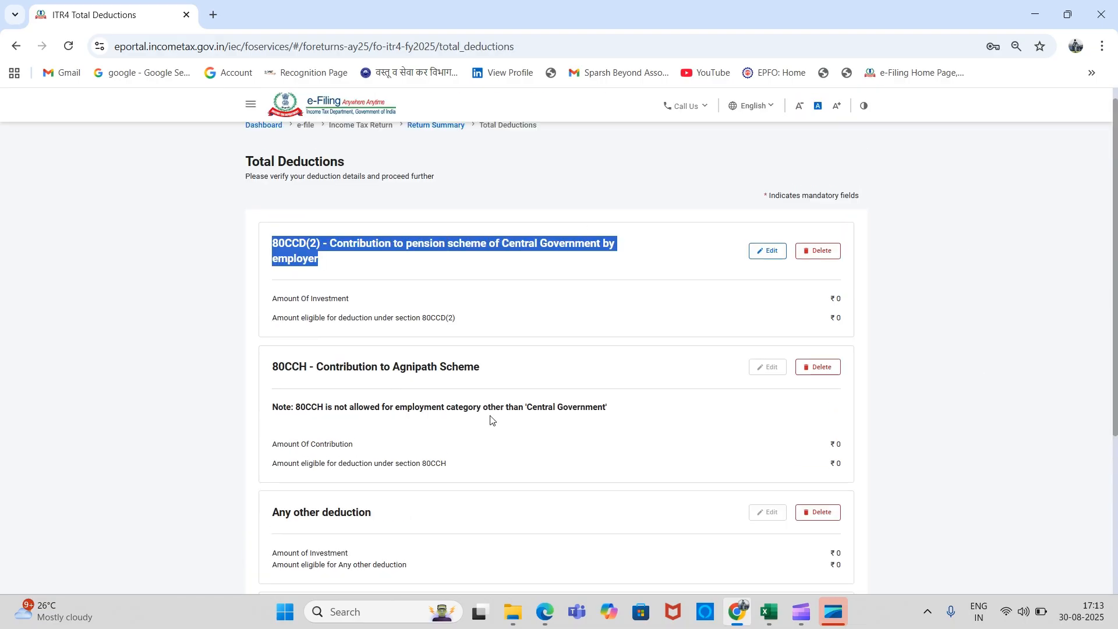
triple_click(386, 362)
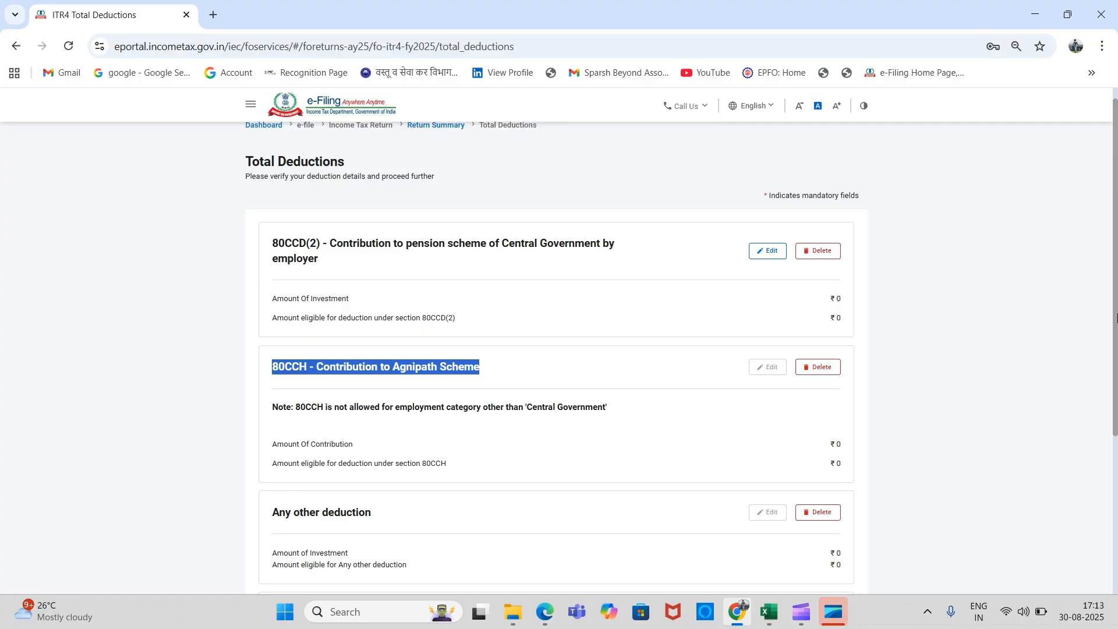
scroll(1064, 450, "down", 3)
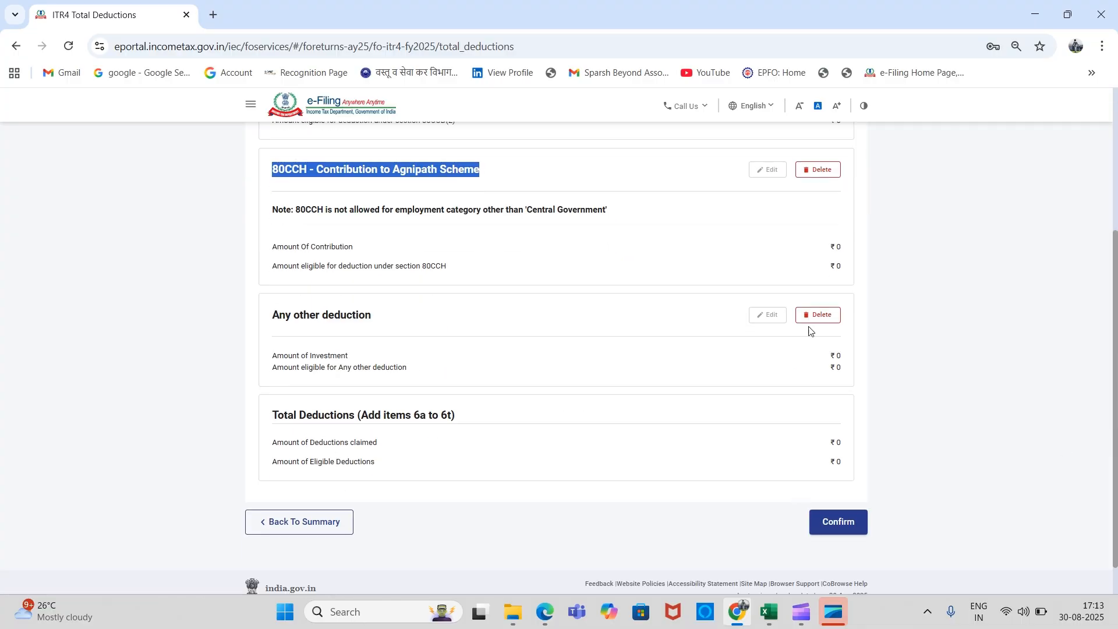
left_click(849, 525)
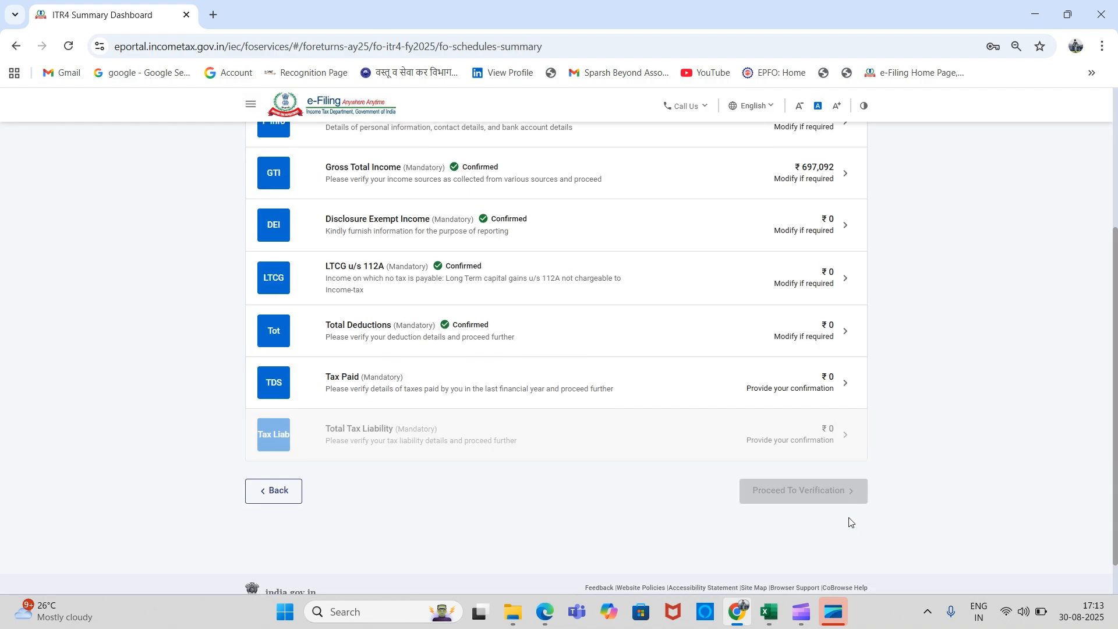
Open Tax Paid, expand the TDS1, TDS2(i) and TDS 2(ii) schedules to check their entries, and confirm the section
left_click(674, 388)
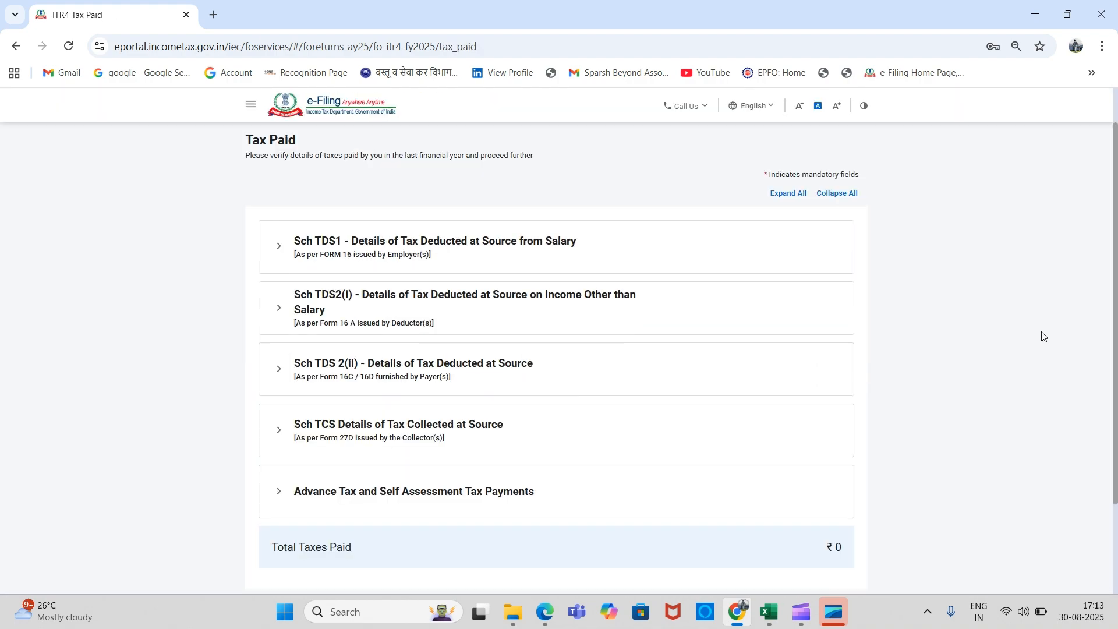
scroll(757, 349, "down", 1)
left_click(554, 203)
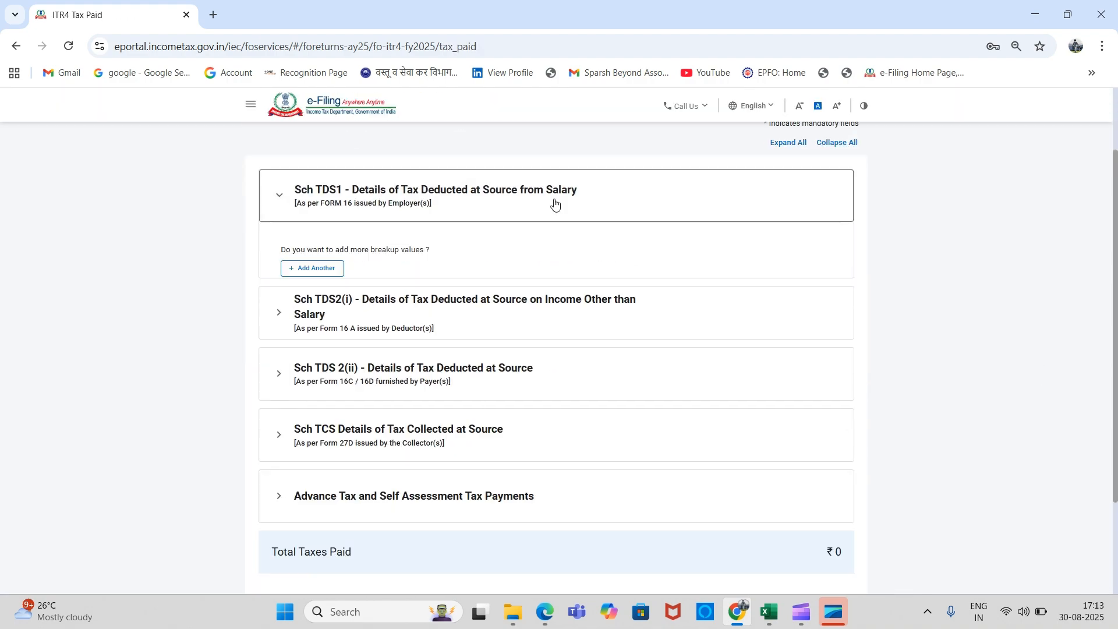
left_click(554, 326)
left_click(589, 501)
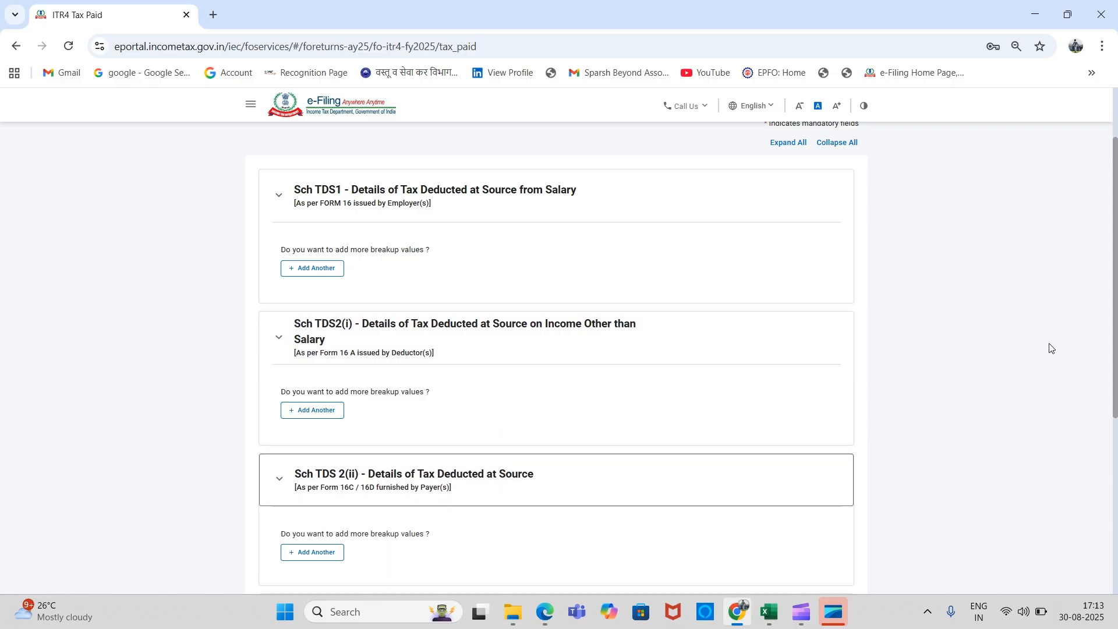
scroll(1048, 347, "down", 5)
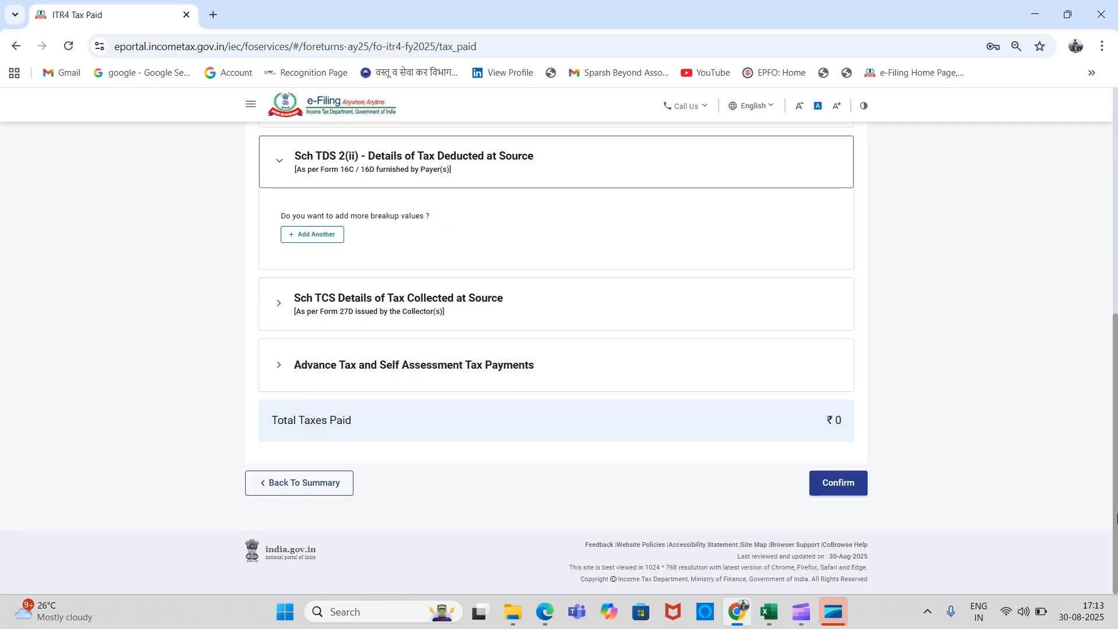
left_click(840, 484)
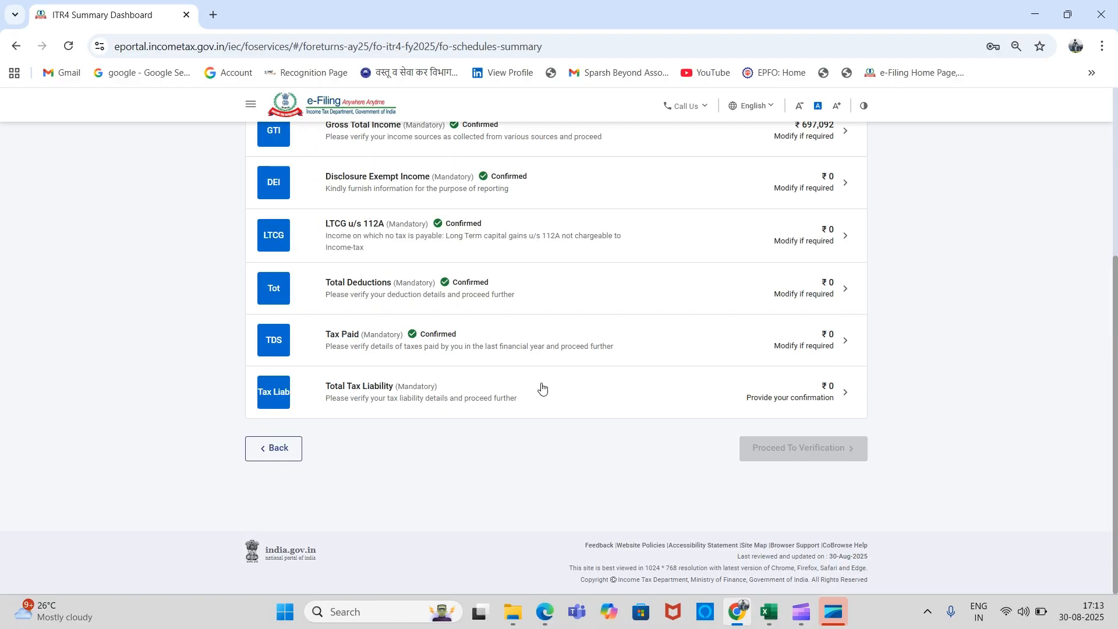
Open Total Tax Liability and review the computation of income and tax, including the rebate u/s 87A
left_click(539, 387)
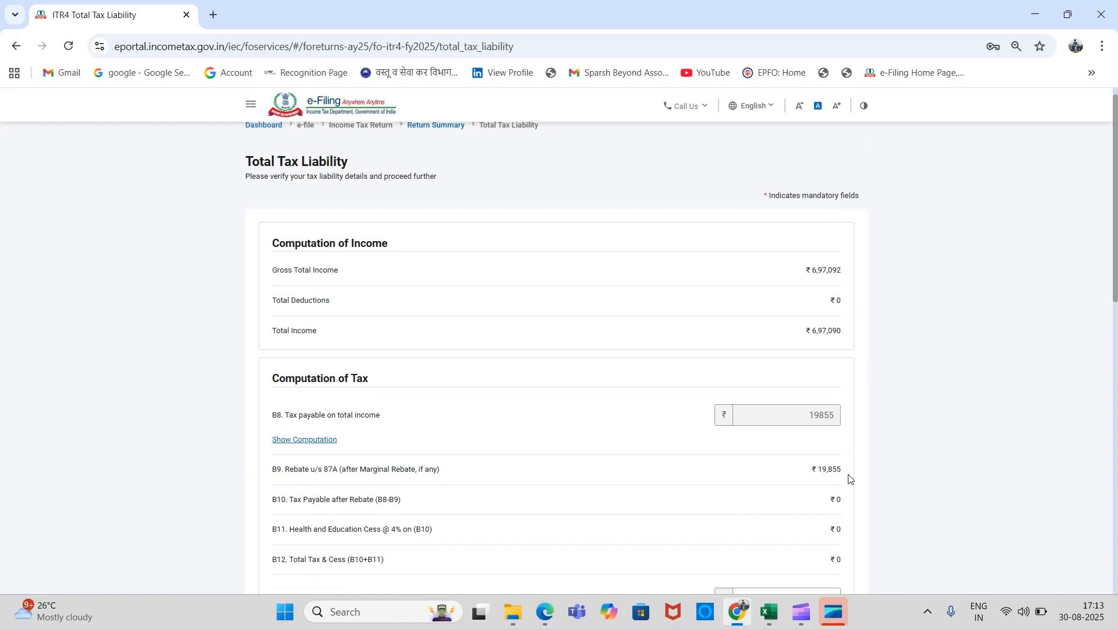
triple_click(822, 483)
scroll(820, 483, "down", 5)
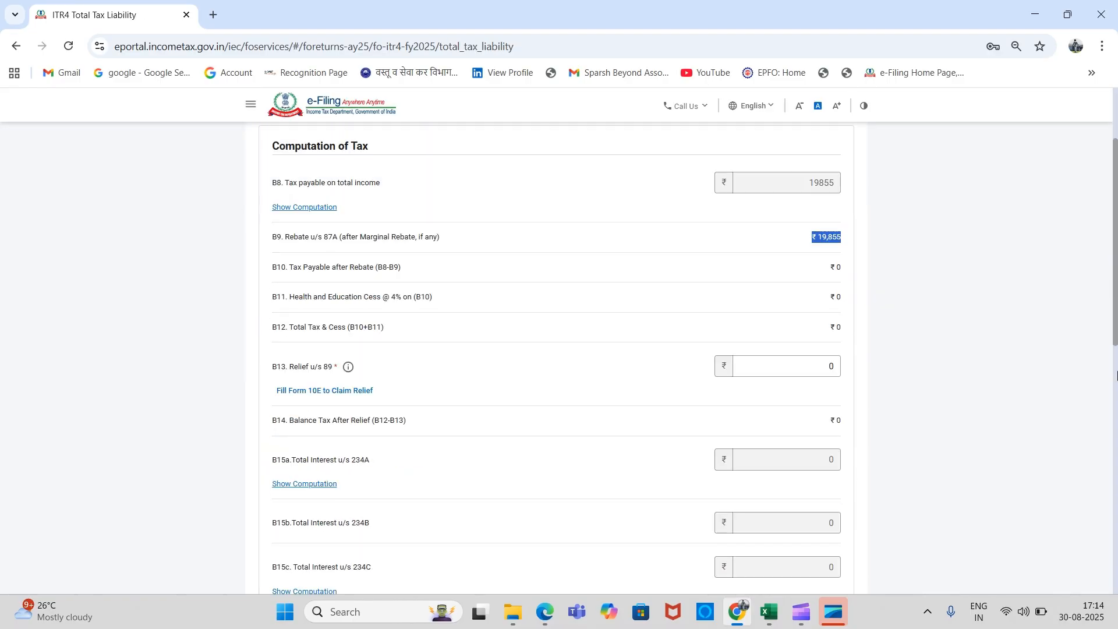
scroll(855, 474, "up", 6)
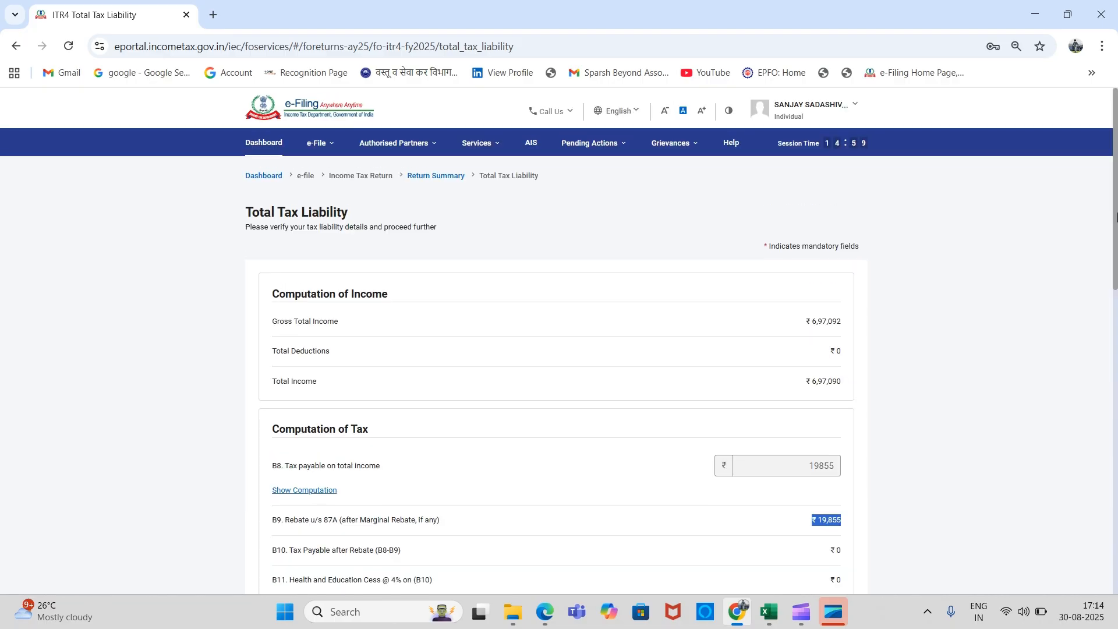
scroll(1043, 315, "down", 1)
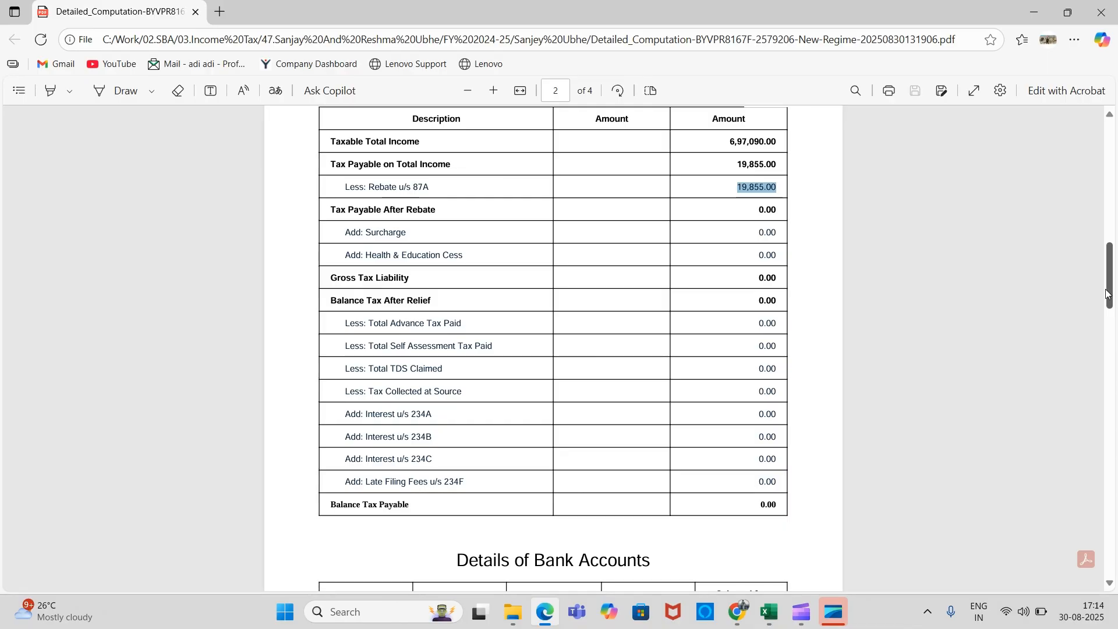
Compare the tax liability figures with the tax computation table in the detailed computation PDF in Edge, and return to the portal
left_click_drag(1108, 294, 1112, 226)
scroll(1113, 226, "down", 10)
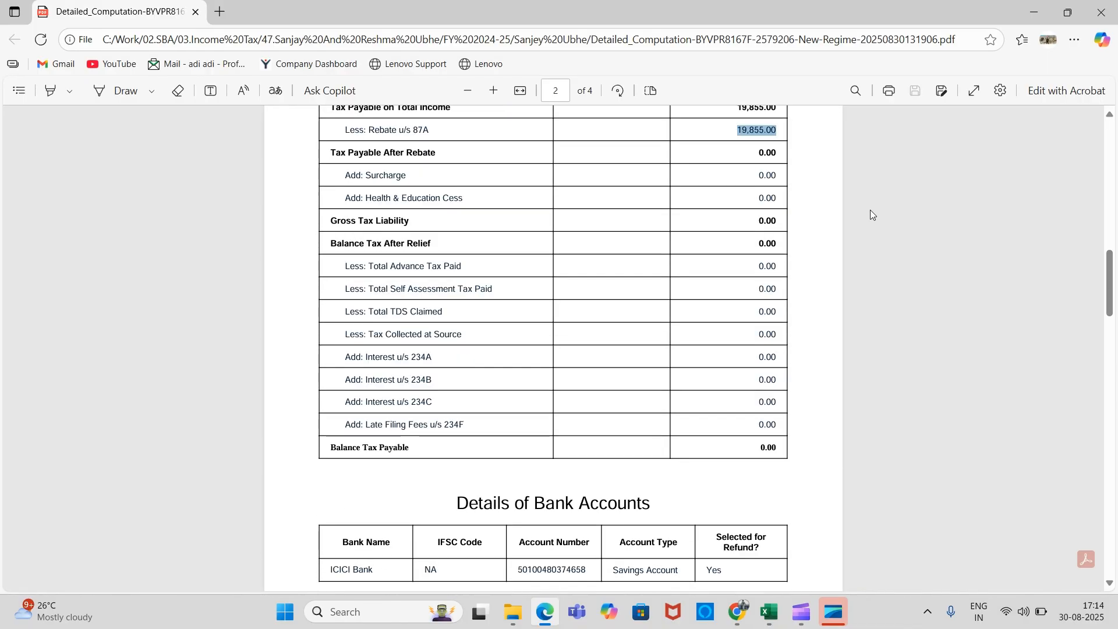
key("alt+Tab")
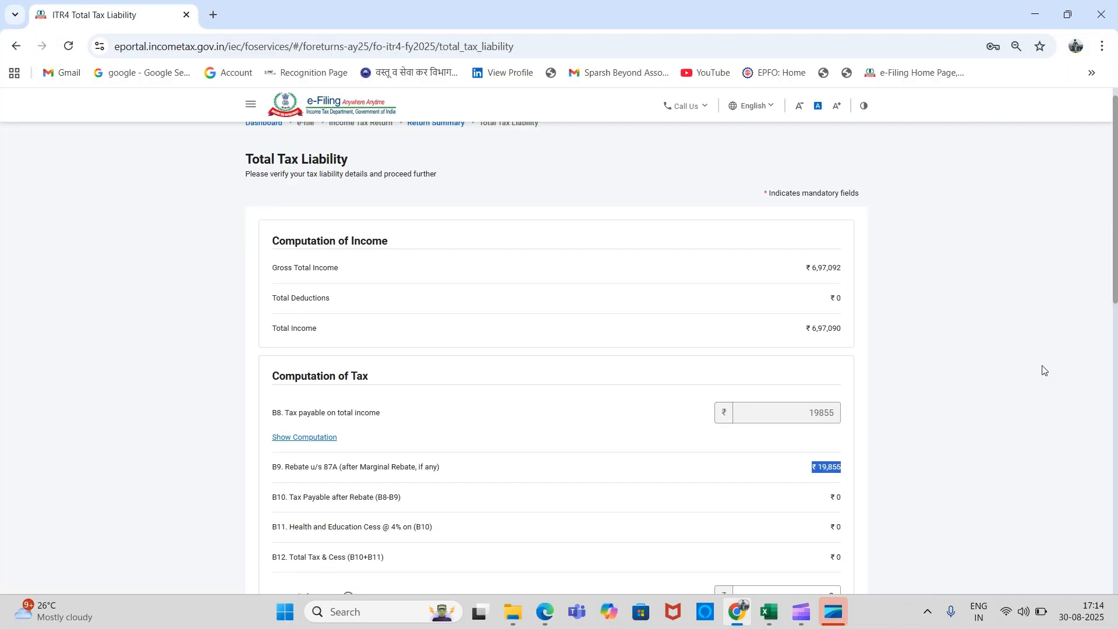
Review the interest, fee and total tax figures and confirm Total Tax Liability
left_click(1117, 365)
scroll(938, 515, "down", 5)
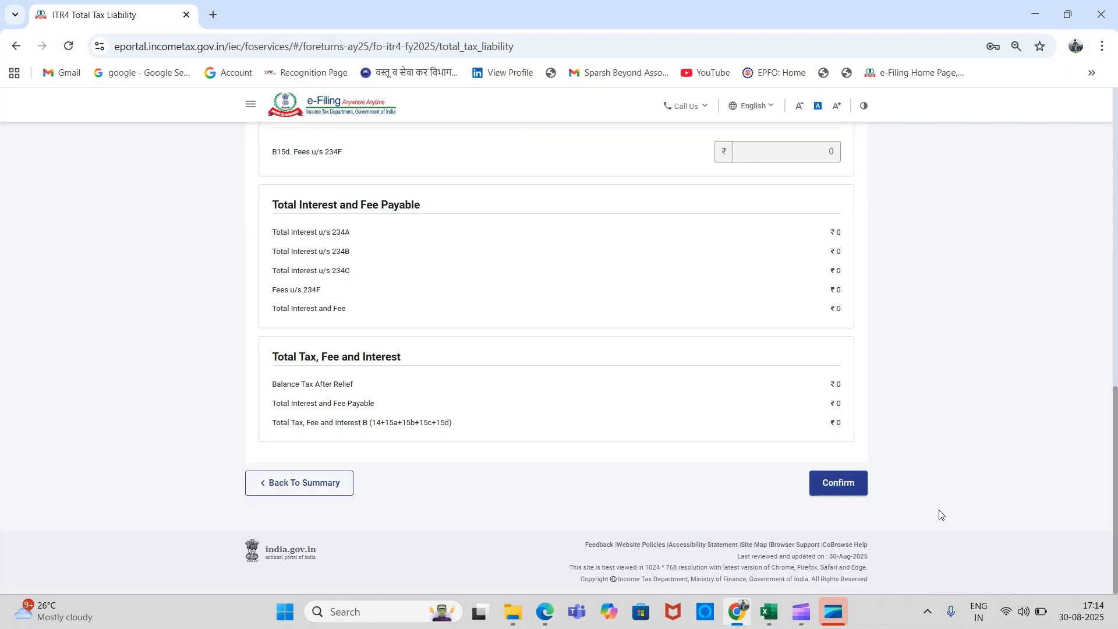
left_click(842, 488)
Proceed to verification from the return summary and continue past the tax summary to preview and submit the return
left_click(809, 445)
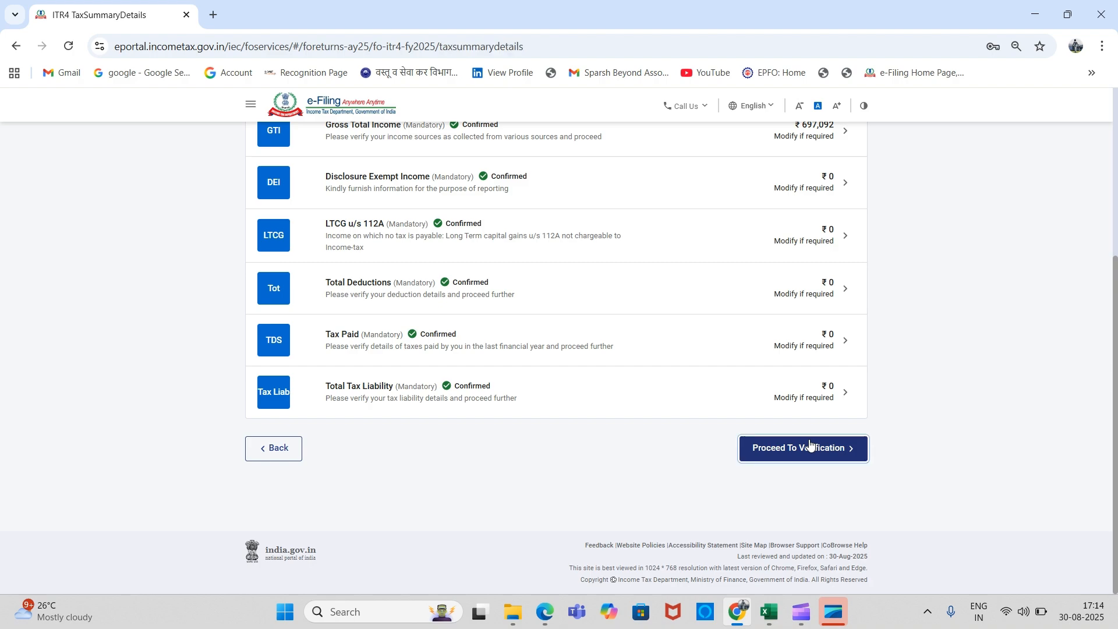
left_click_drag(1117, 158, 1117, 496)
left_click(817, 512)
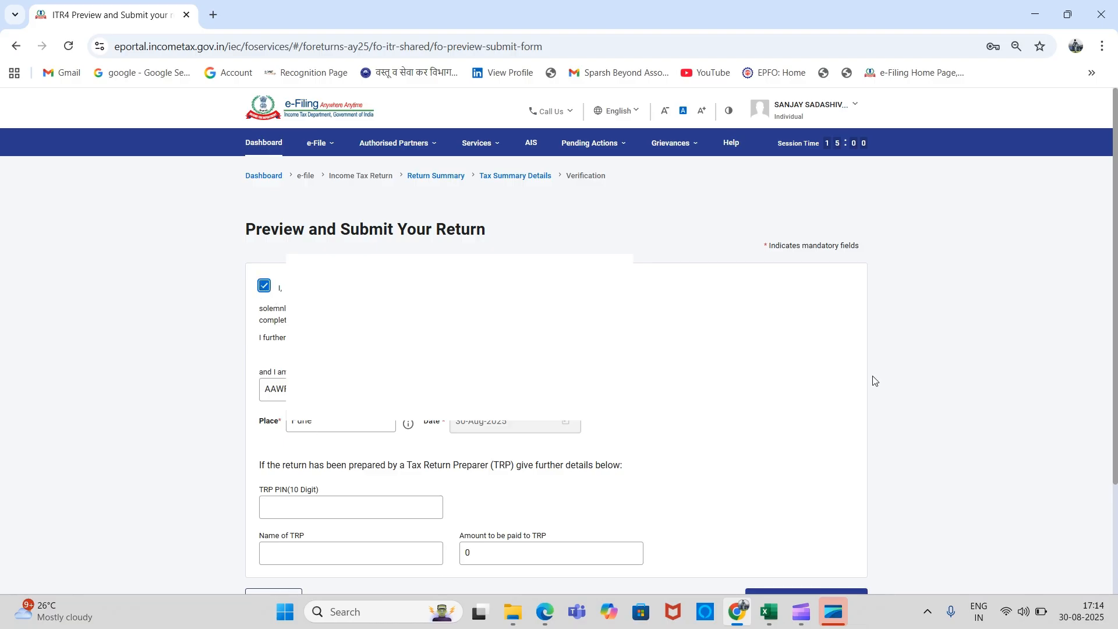
Validate the return from the declaration page, preview it down to the bank details, and proceed to upload level validation
scroll(1116, 296, "down", 3)
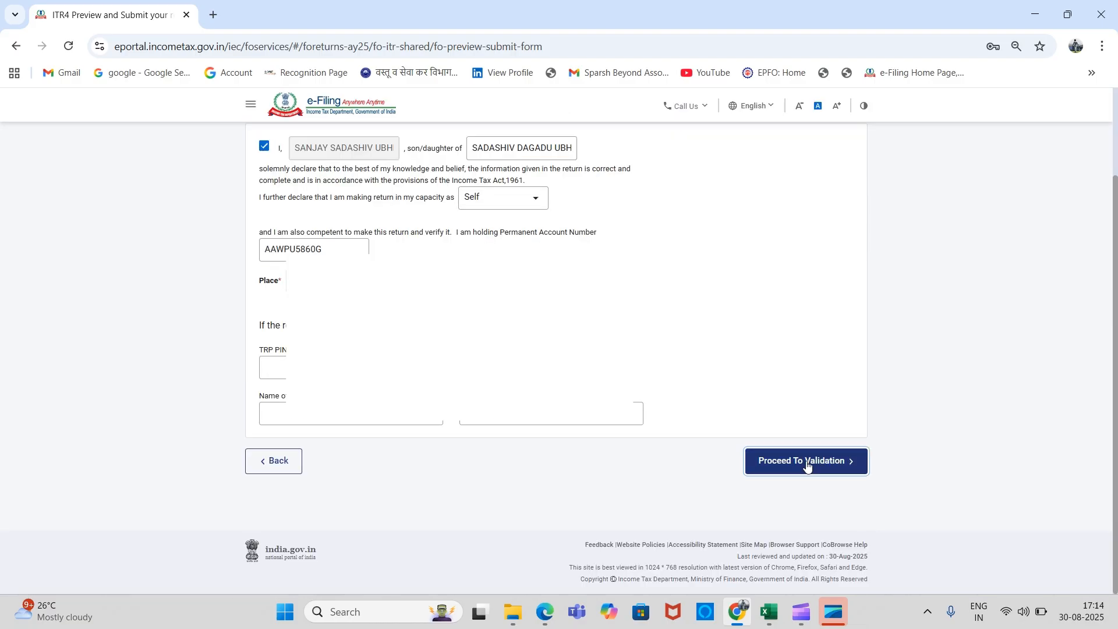
left_click(803, 460)
left_click(823, 353)
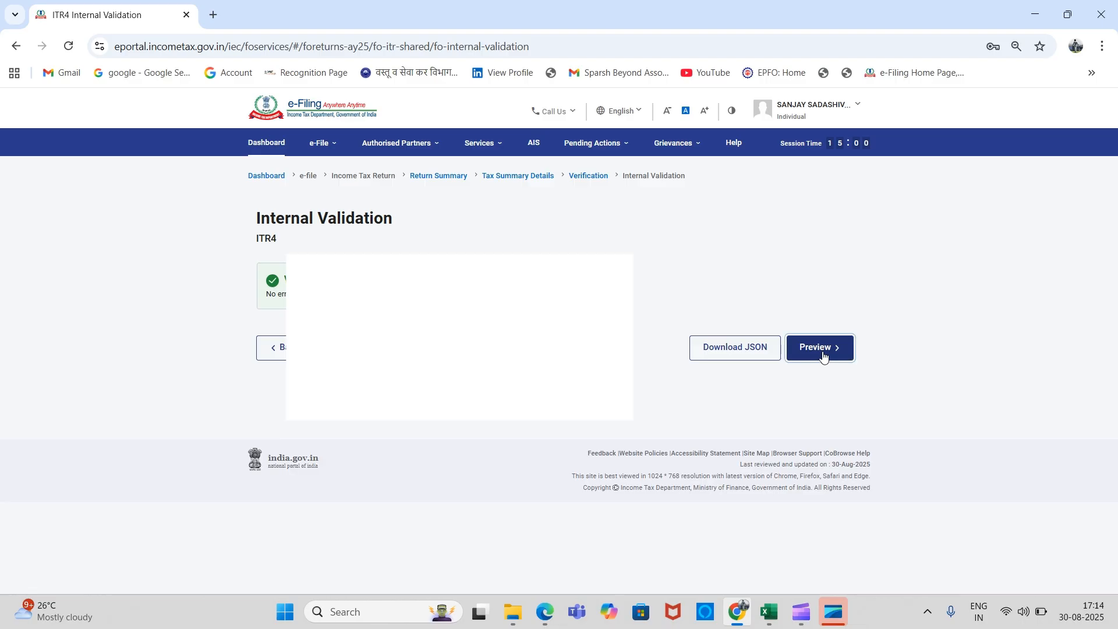
scroll(864, 358, "down", 10)
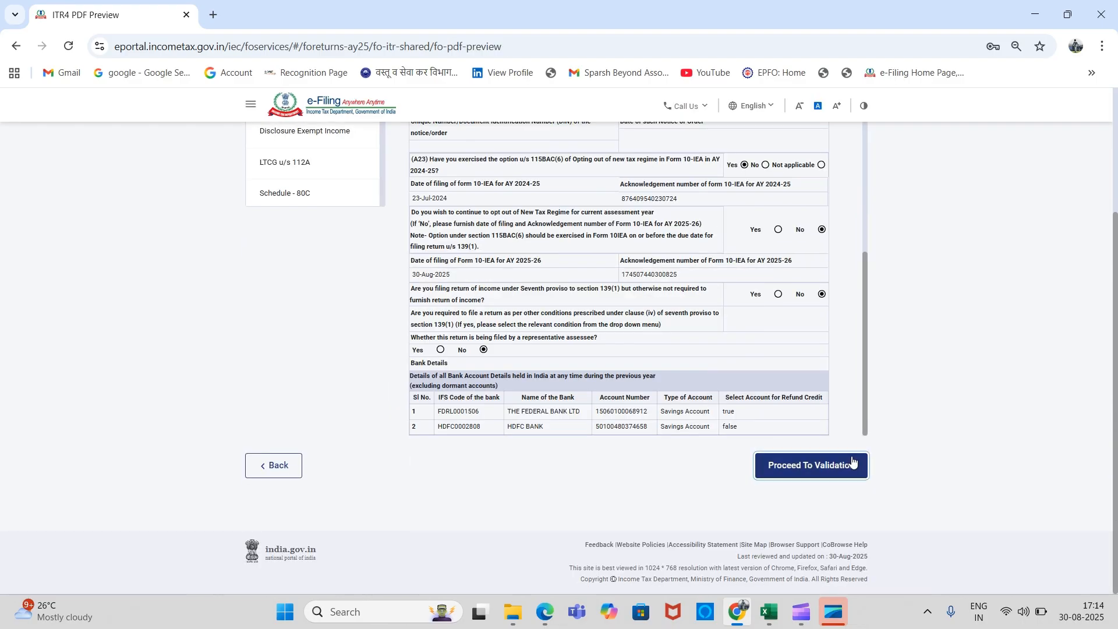
left_click(851, 463)
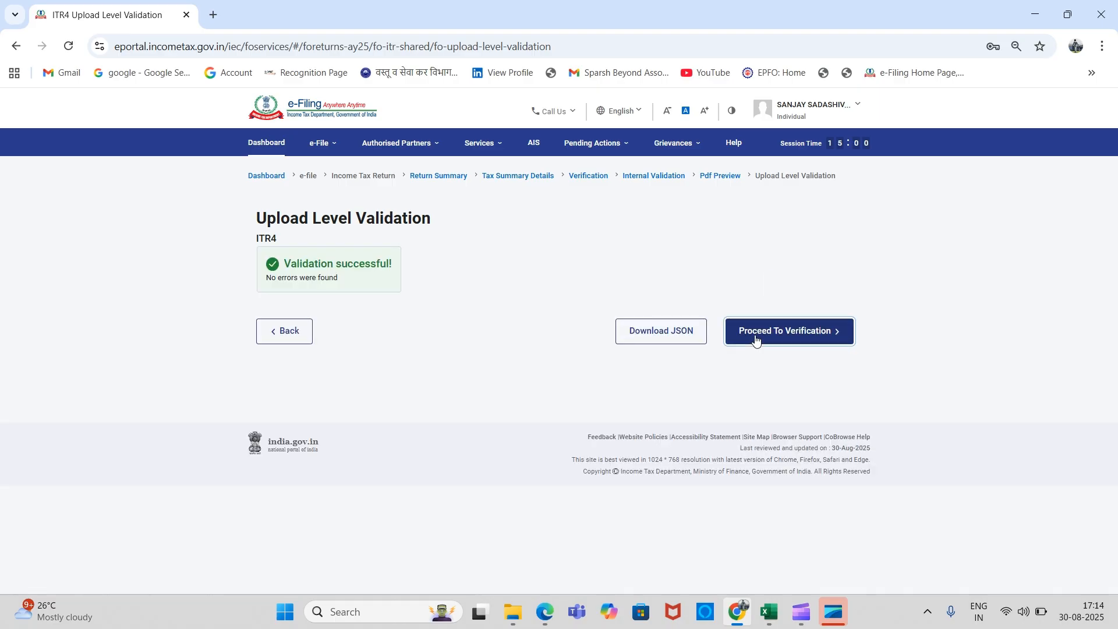
Proceed to verification and continue with E-Verify Now as the verification method
left_click(754, 338)
left_click(260, 360)
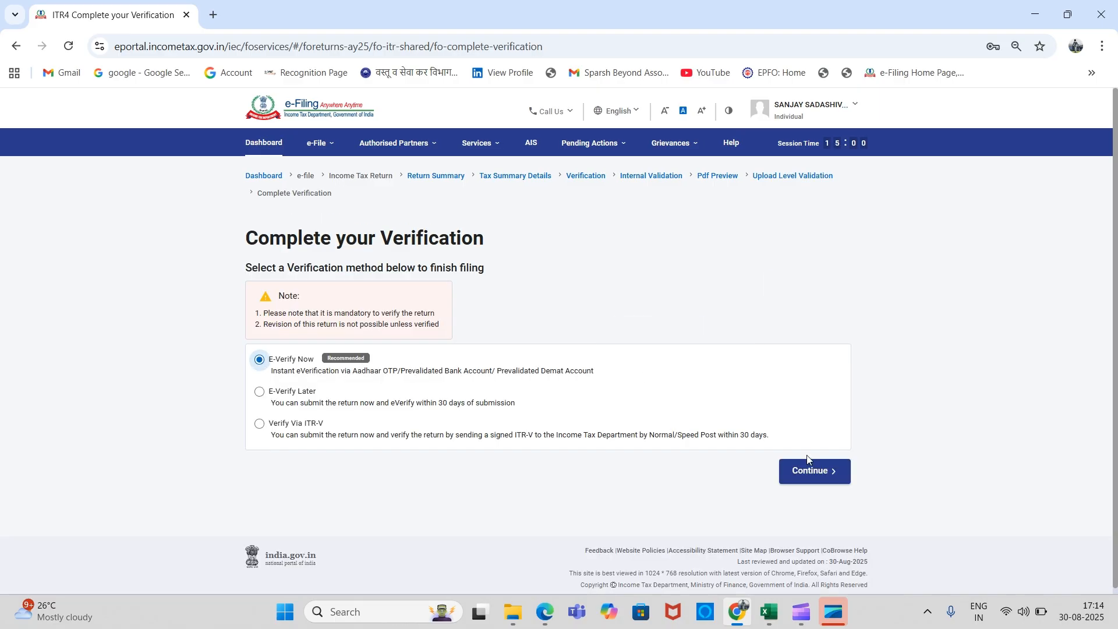
left_click(817, 473)
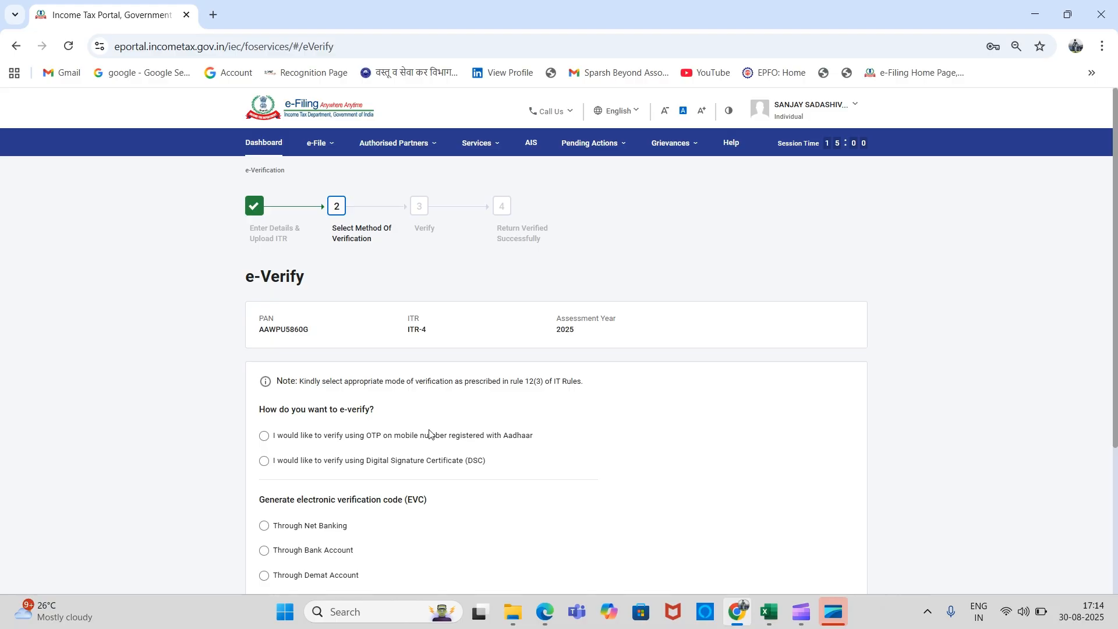
Choose to e-verify using the OTP on the mobile number registered with Aadhaar, and look over the other verification options
left_click(433, 440)
scroll(385, 389, "down", 3)
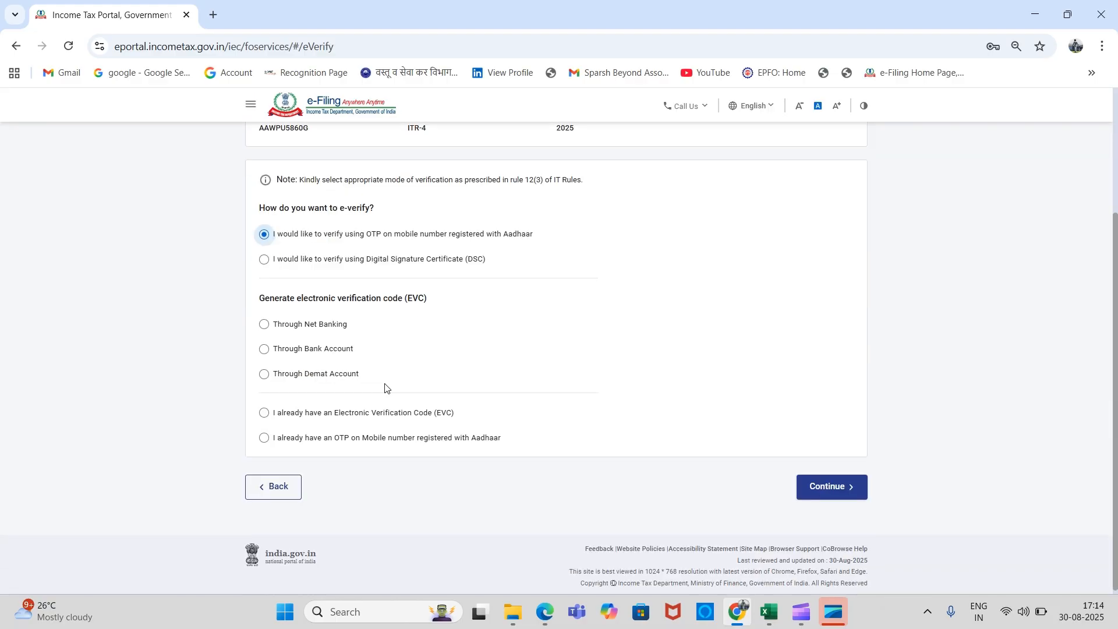
left_click_drag(1117, 379, 1117, 405)
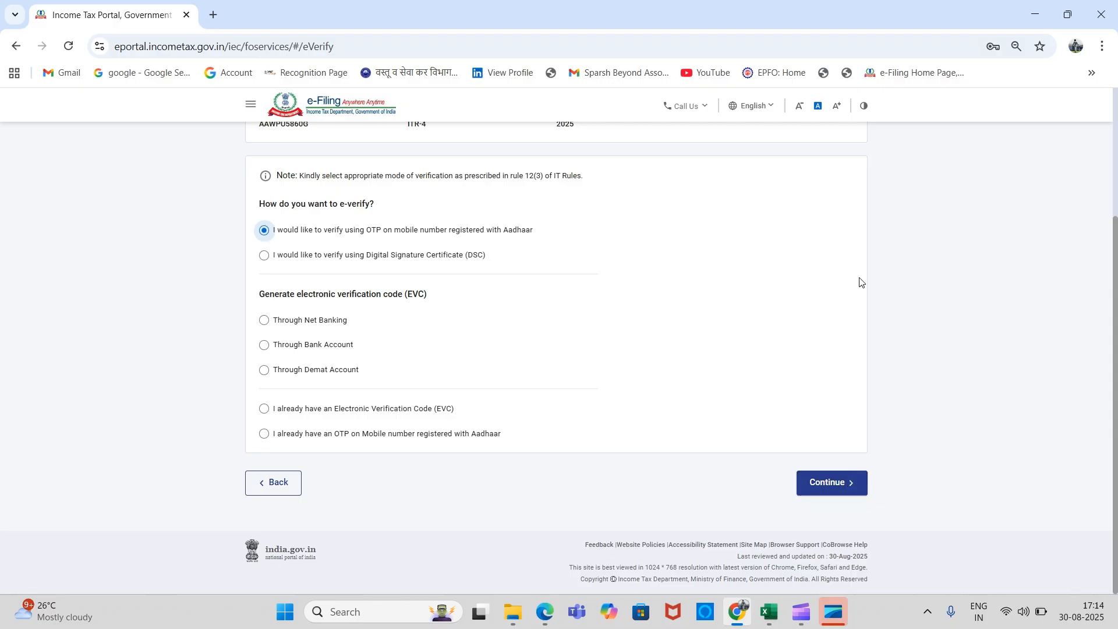
Switch to the client's FY 2024-25 folder in File Explorer and open FINAL STATEMENT FY 24-25.pdf
key("alt+Tab")
key("alt+Tab")
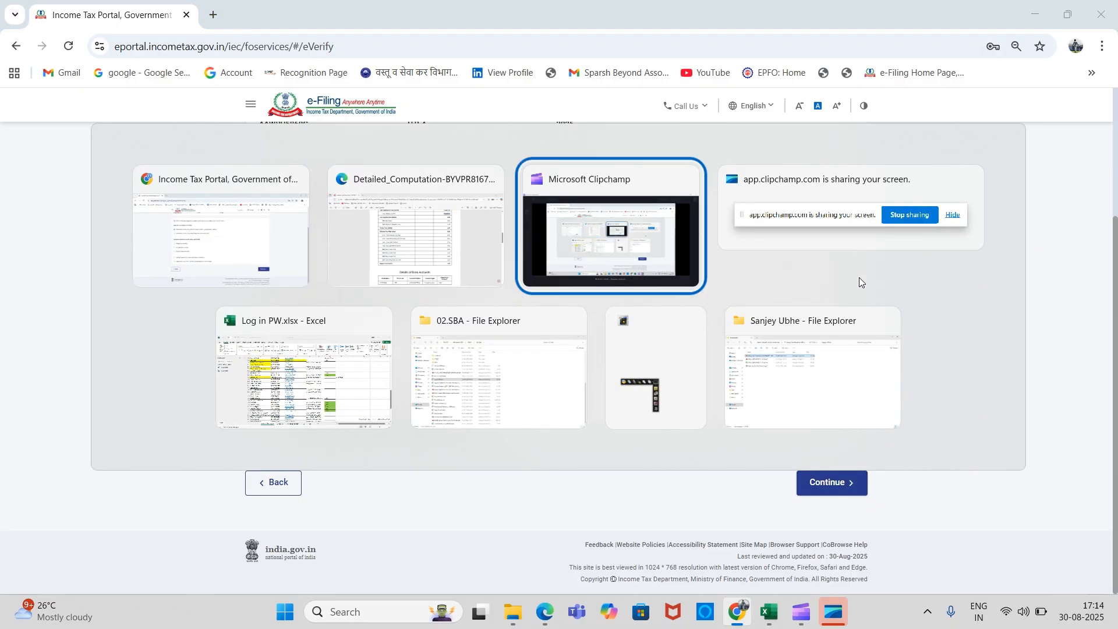
key("alt+Tab")
key("alt+Tab")
key("alt+Tab")
key("alt+Tab")
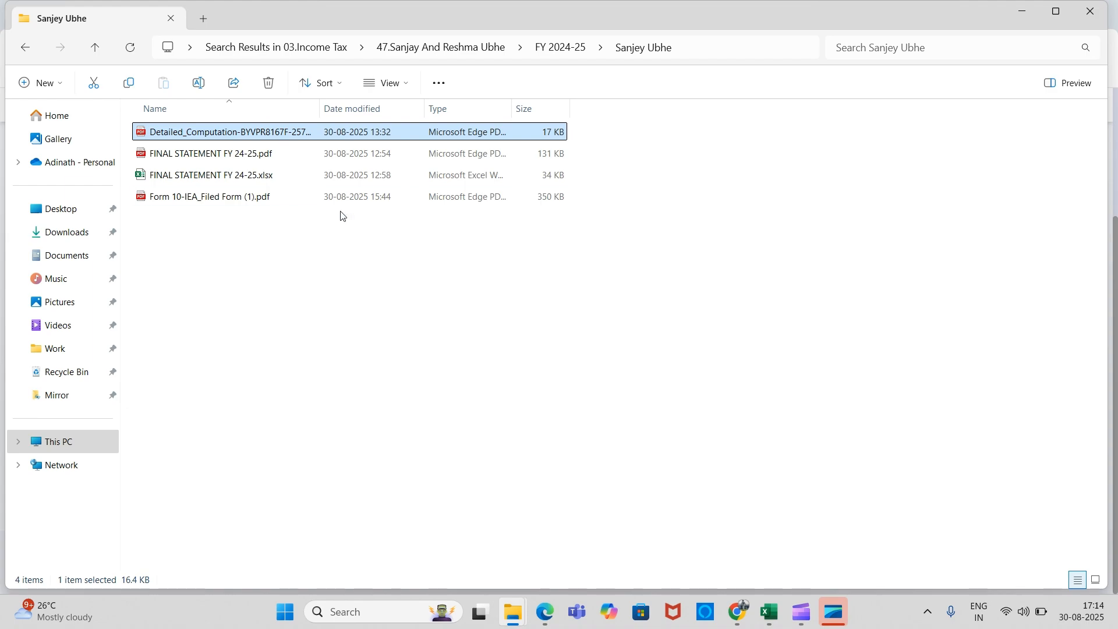
left_click(253, 151)
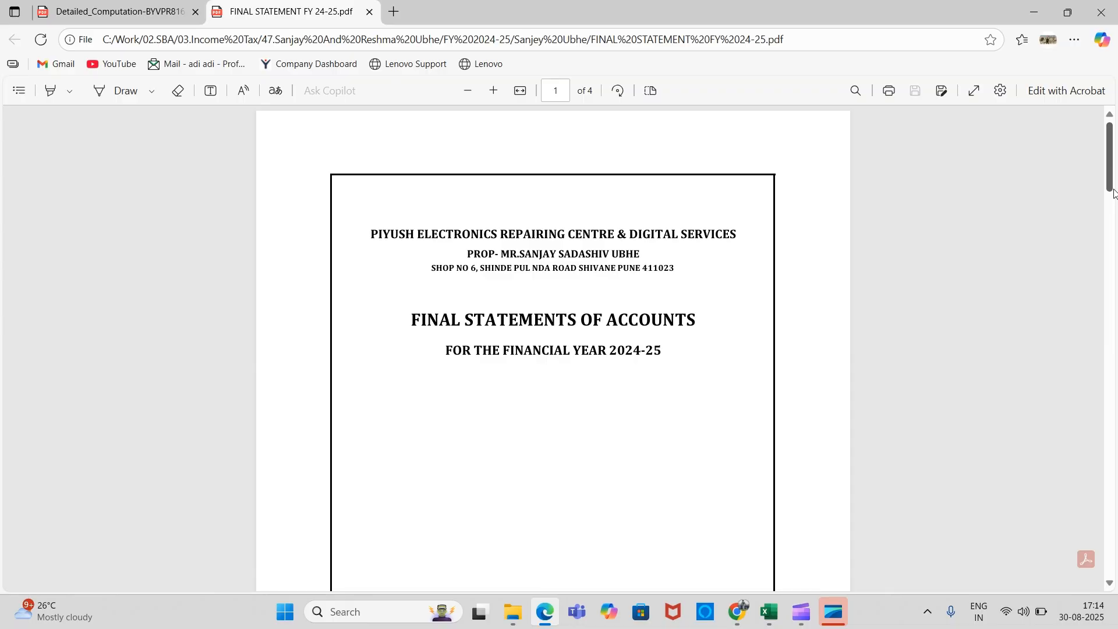
Examine the trading and profit and loss account and the balance sheet totals in the final statement
left_click_drag(1116, 194, 1116, 456)
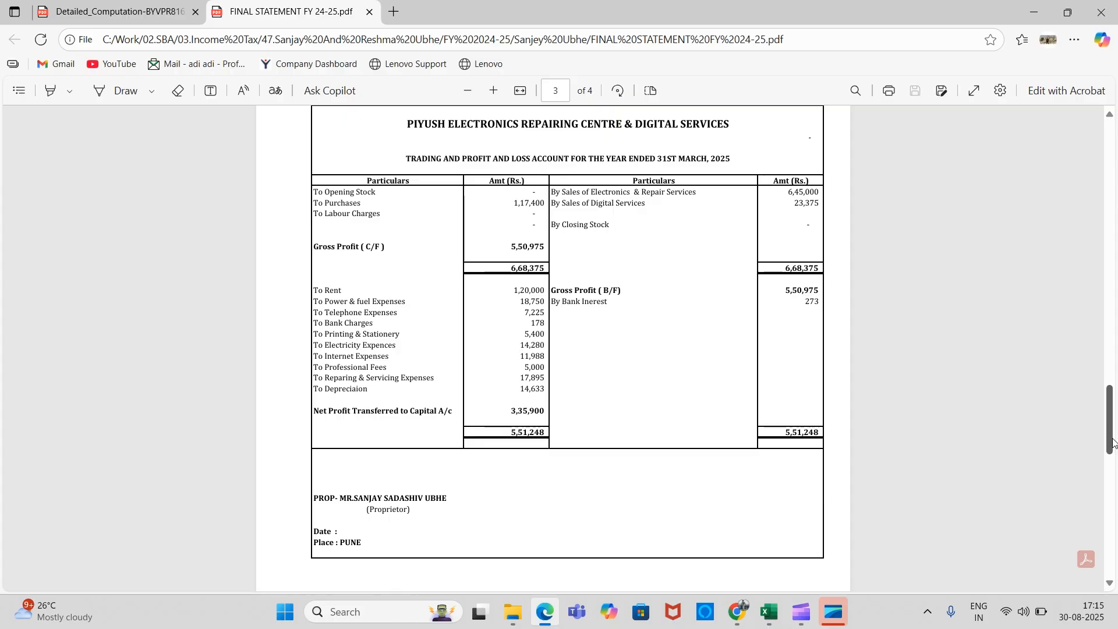
left_click_drag(1113, 443, 1112, 203)
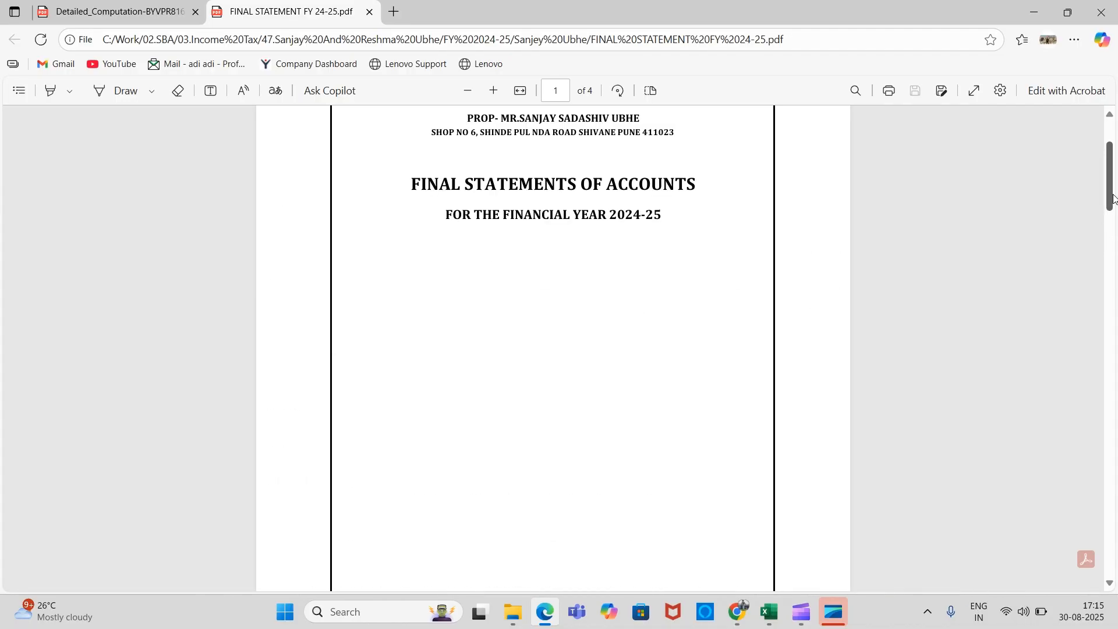
scroll(463, 343, "down", 10)
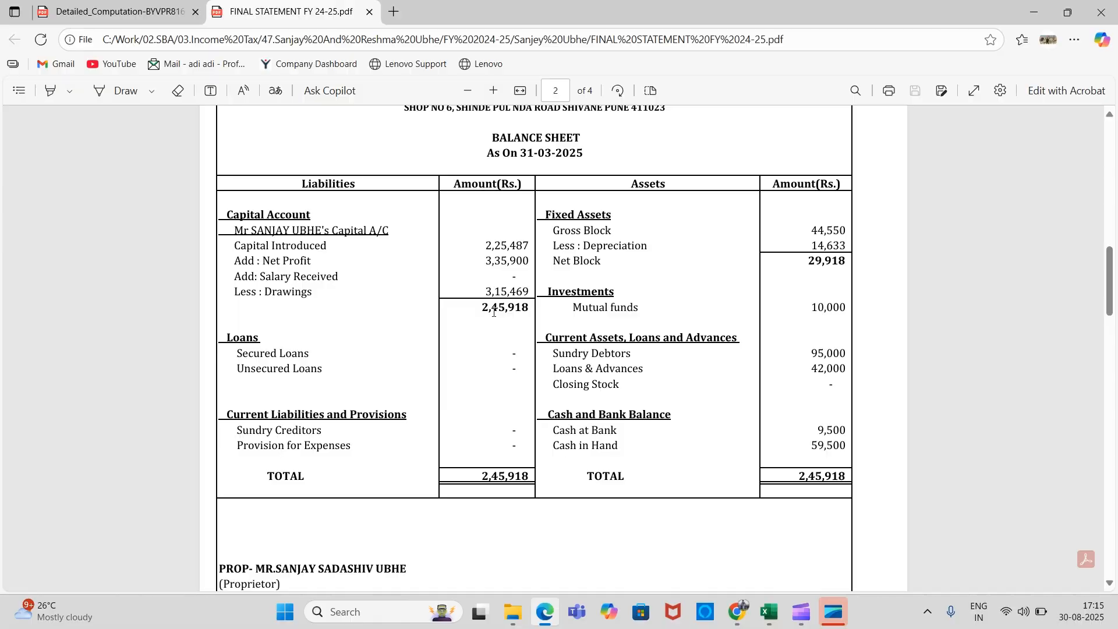
double_click(499, 482)
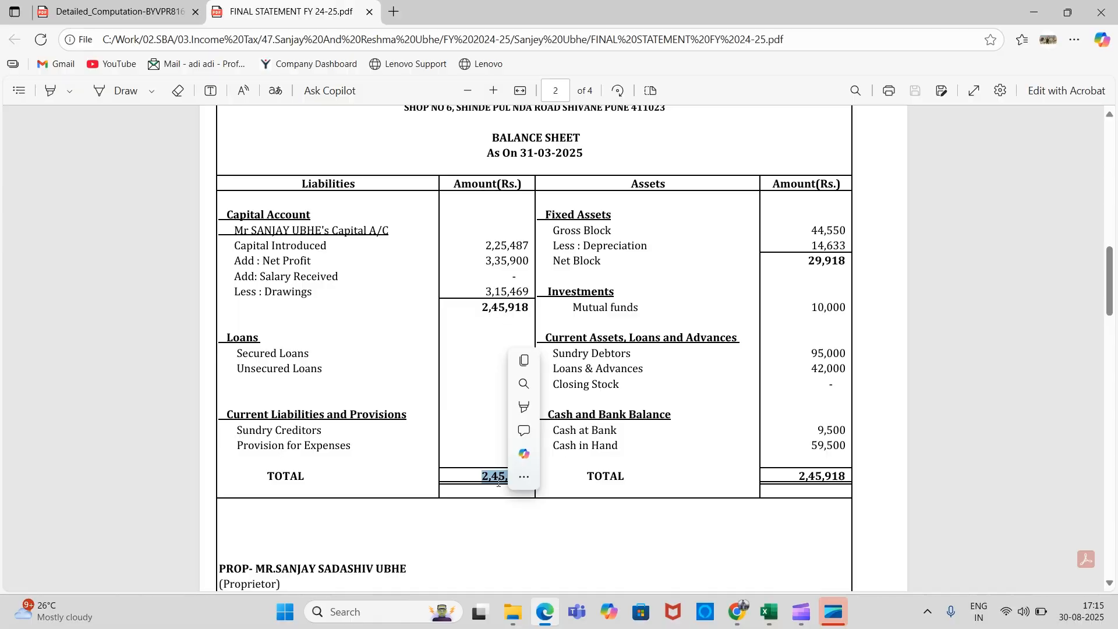
left_click(776, 493)
left_click_drag(1112, 302, 1117, 362)
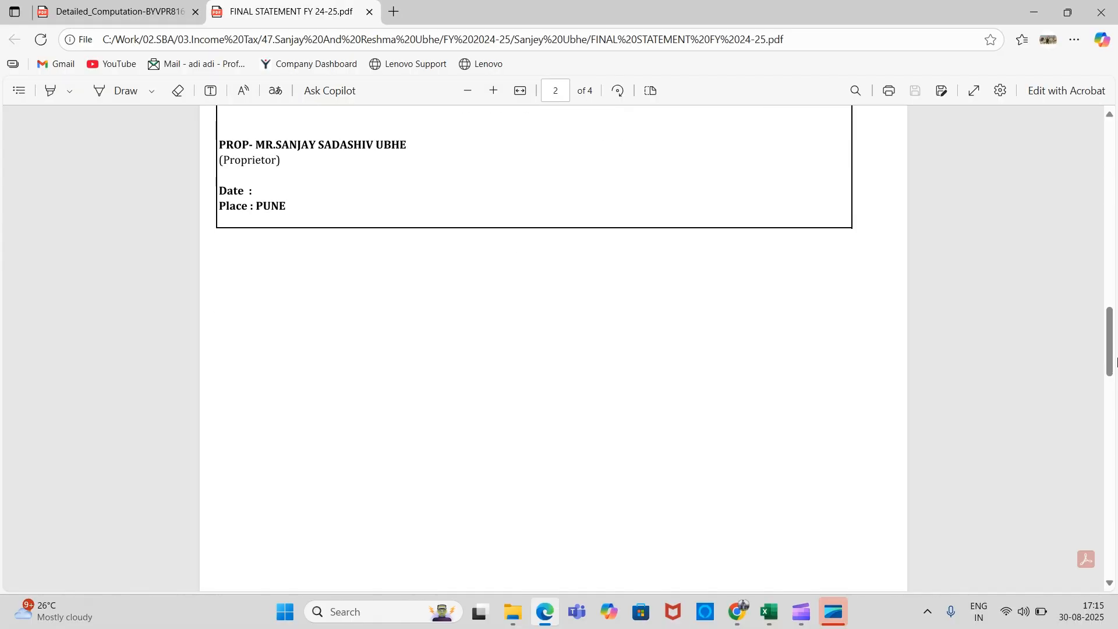